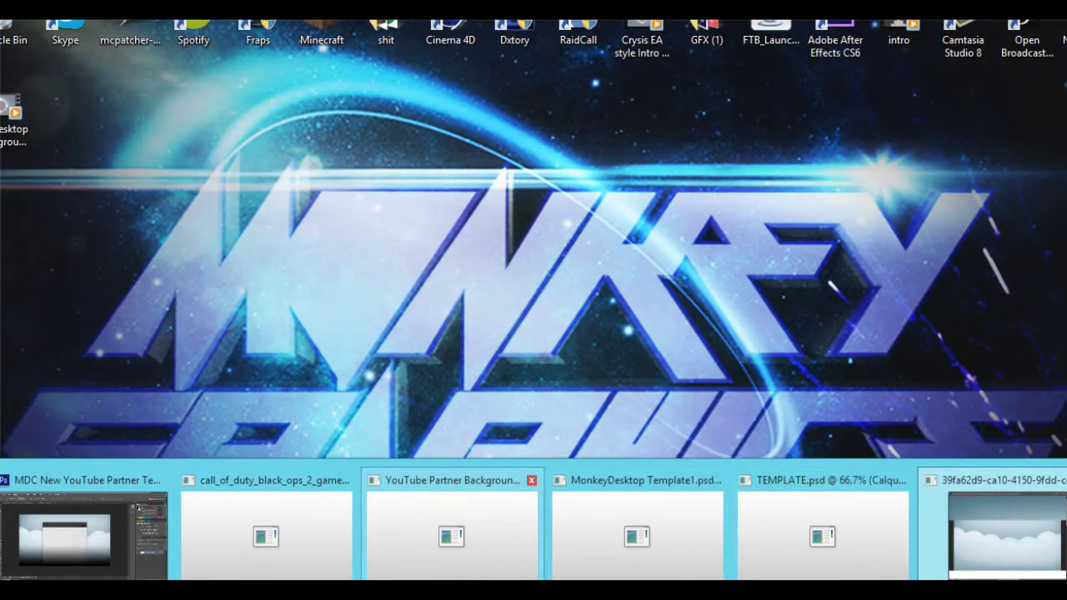
- Copy the Buttons layer from the other open template into the partner template, placing it along the upper edge of the content window
{"action": "left_click", "coordinate": [637, 533]}
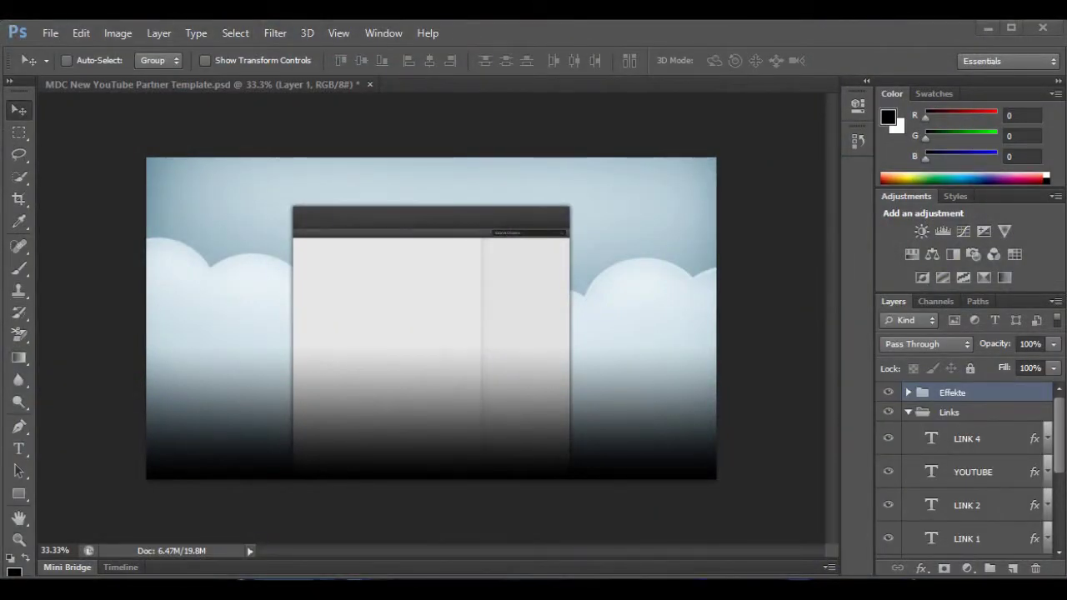
{"action": "scroll", "coordinate": [966, 471], "scroll_direction": "down", "scroll_amount": 3}
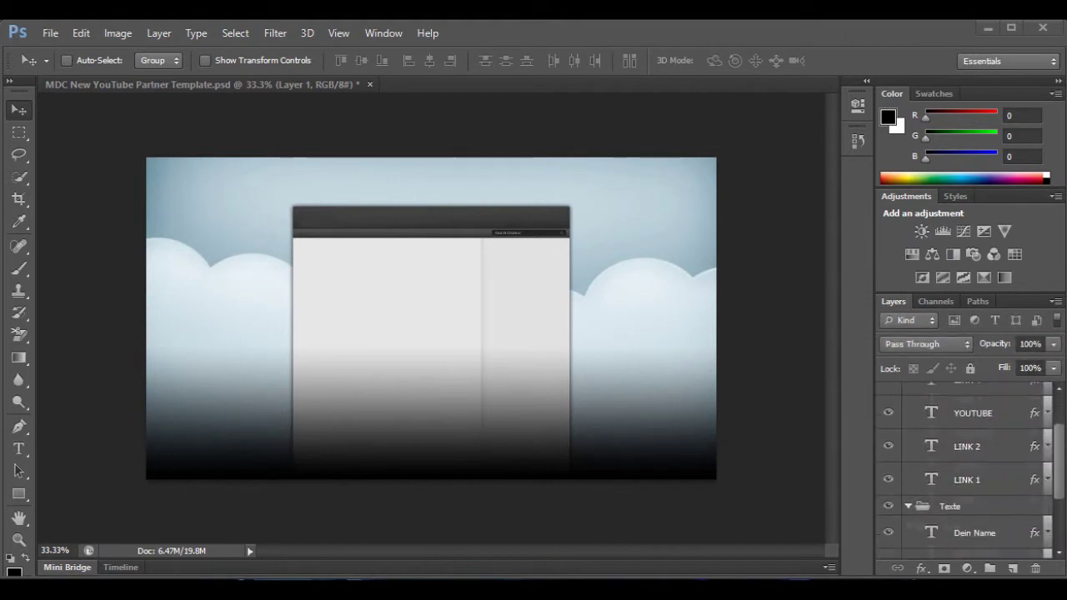
{"action": "left_click", "coordinate": [953, 529]}
{"action": "left_click", "coordinate": [908, 529]}
{"action": "left_click_drag", "start_coordinate": [954, 488], "coordinate": [360, 167]}
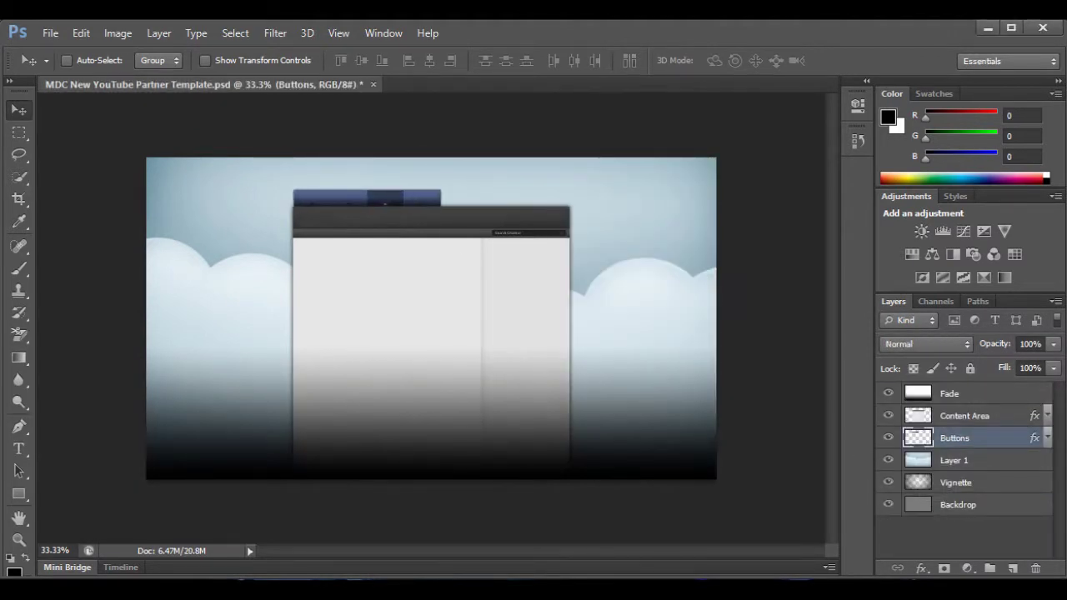
- Add a text box near the first button and enter the label FACEBOOK in it
{"action": "key", "text": "t"}
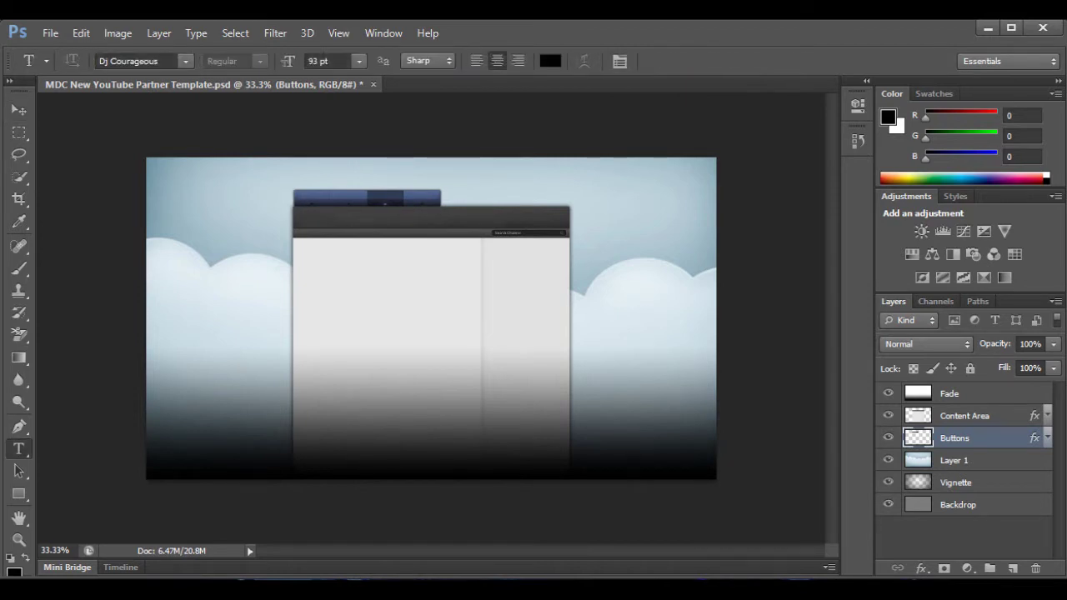
{"action": "left_click_drag", "start_coordinate": [230, 168], "coordinate": [380, 234]}
{"action": "type", "text": "LINK"}
{"action": "key", "text": "BackSpace"}
{"action": "key", "text": "BackSpace"}
{"action": "key", "text": "BackSpace"}
{"action": "key", "text": "BackSpace"}
{"action": "type", "text": "FACEBOOK"}
- Set the FACEBOOK text to the Bebas Neue font at 42 pt
{"action": "key", "text": "ctrl+a"}
{"action": "left_click", "coordinate": [317, 61]}
{"action": "type", "text": "42"}
{"action": "key", "text": "Return"}
{"action": "left_click", "coordinate": [185, 61]}
{"action": "scroll", "coordinate": [218, 325], "scroll_direction": "up", "scroll_amount": 10}
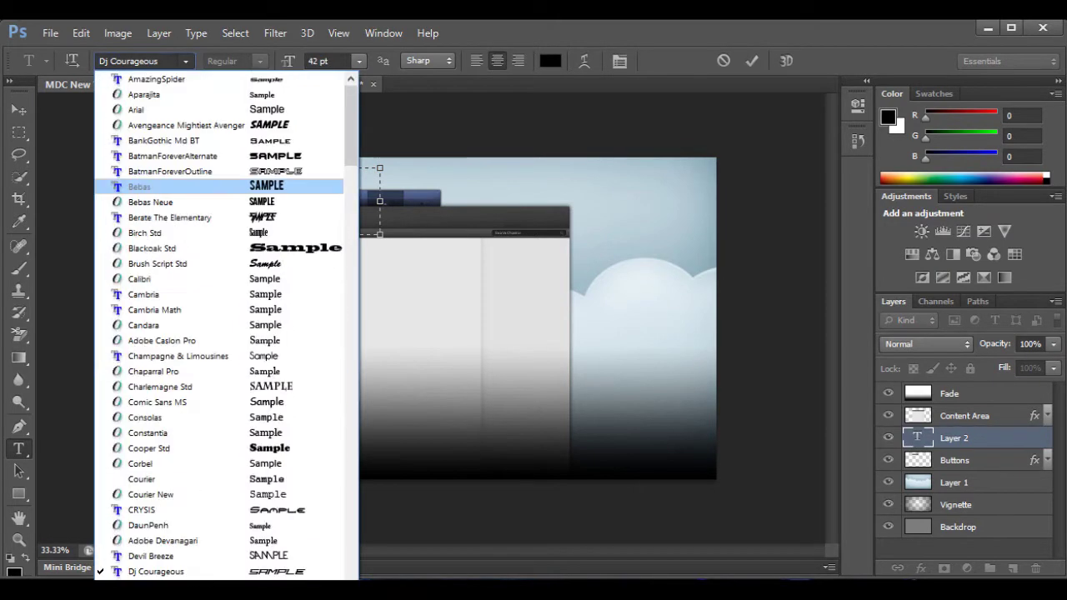
{"action": "left_click", "coordinate": [145, 185]}
- Move the FACEBOOK text onto the first button and set its size to 38 pt
{"action": "left_click_drag", "start_coordinate": [304, 201], "coordinate": [311, 227]}
{"action": "left_click", "coordinate": [317, 60]}
{"action": "type", "text": "38"}
{"action": "key", "text": "Return"}
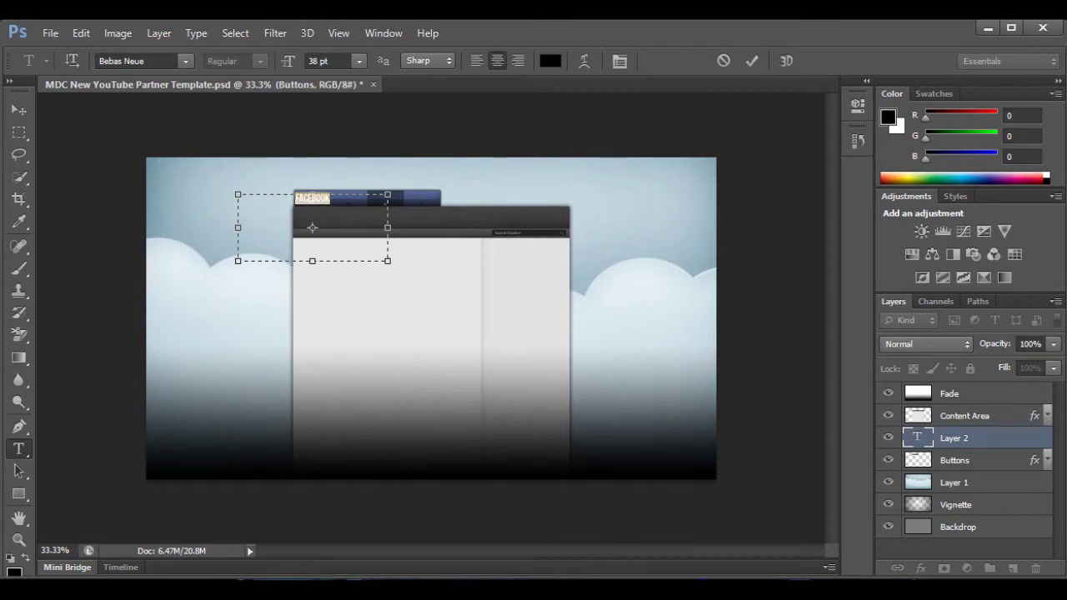
{"action": "key", "text": "ctrl+Return"}
{"action": "key", "text": "v"}
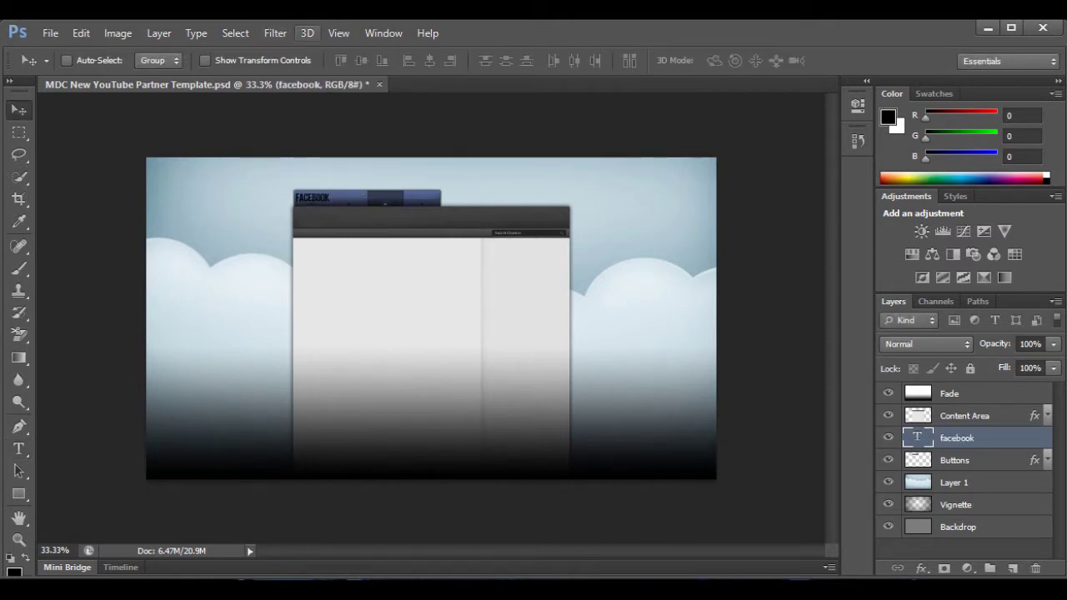
- Reduce the FACEBOOK text to 34 pt so it fits within the first button
{"action": "key", "text": "t"}
{"action": "key", "text": "Return"}
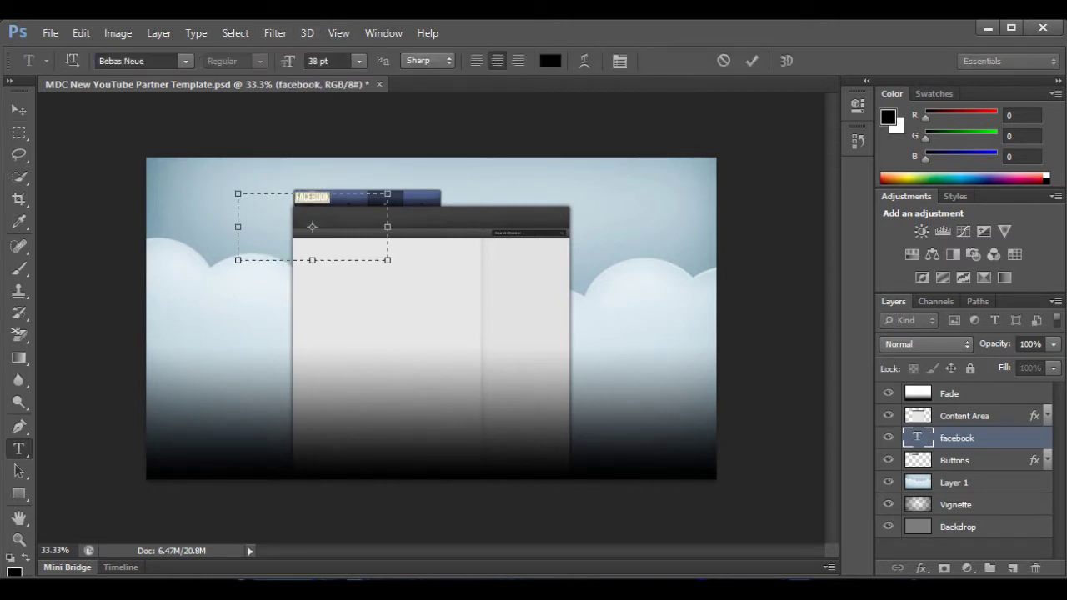
{"action": "key", "text": "ctrl+Return"}
{"action": "key", "text": "v"}
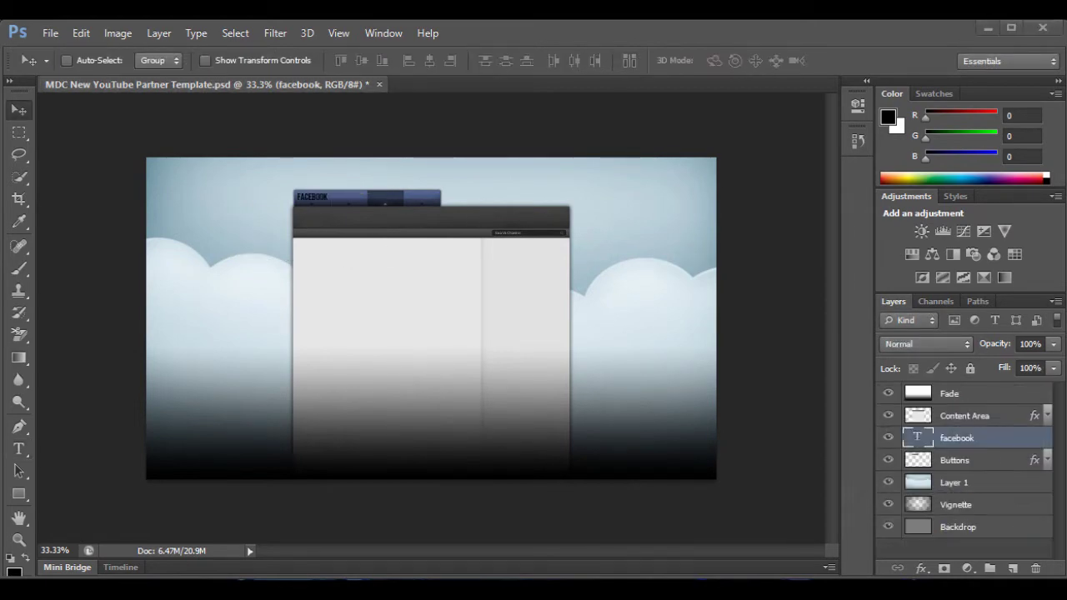
{"action": "mouse_move", "coordinate": [84, 590]}
{"action": "scroll", "coordinate": [970, 470], "scroll_direction": "down", "scroll_amount": 5}
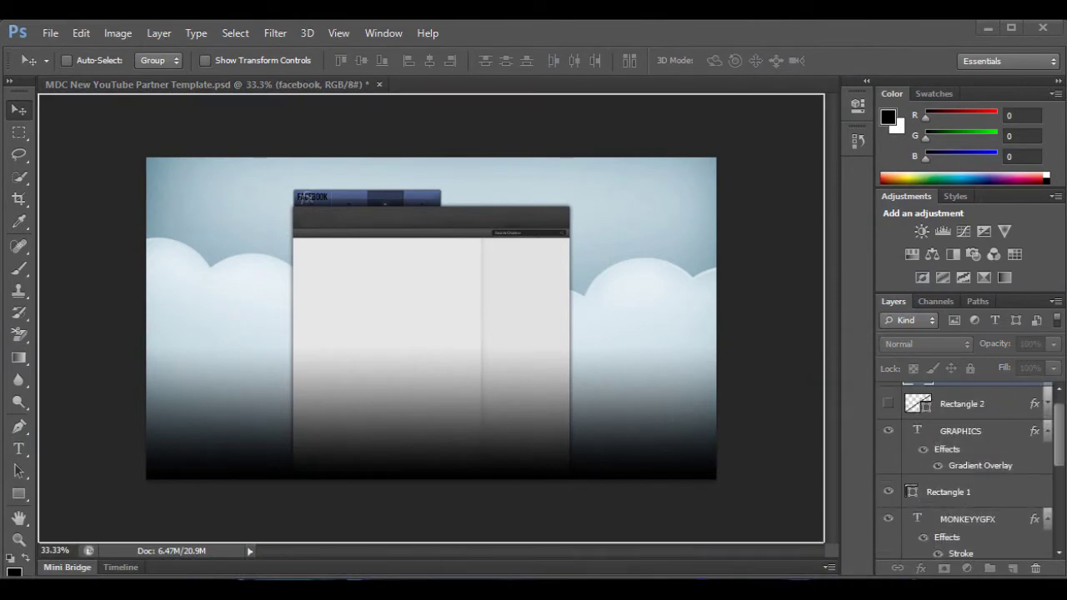
{"action": "key", "text": "ctrl+alt+z"}
{"action": "key", "text": "Return"}
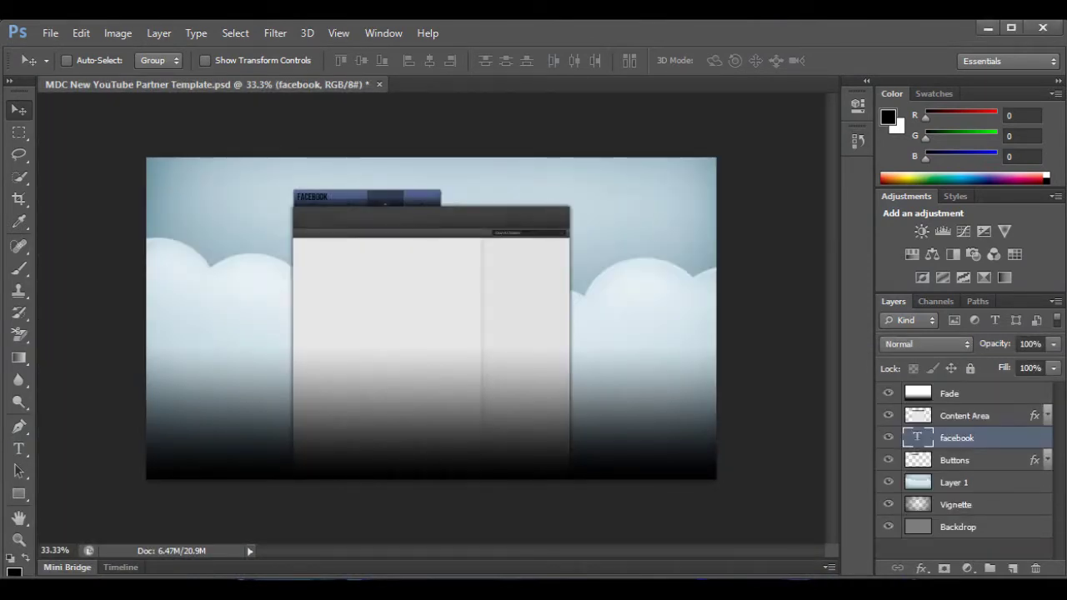
- Enable a Gradient Overlay in the facebook text layer's style
{"action": "double_click", "coordinate": [991, 437]}
{"action": "left_click", "coordinate": [500, 291]}
{"action": "left_click", "coordinate": [500, 290]}
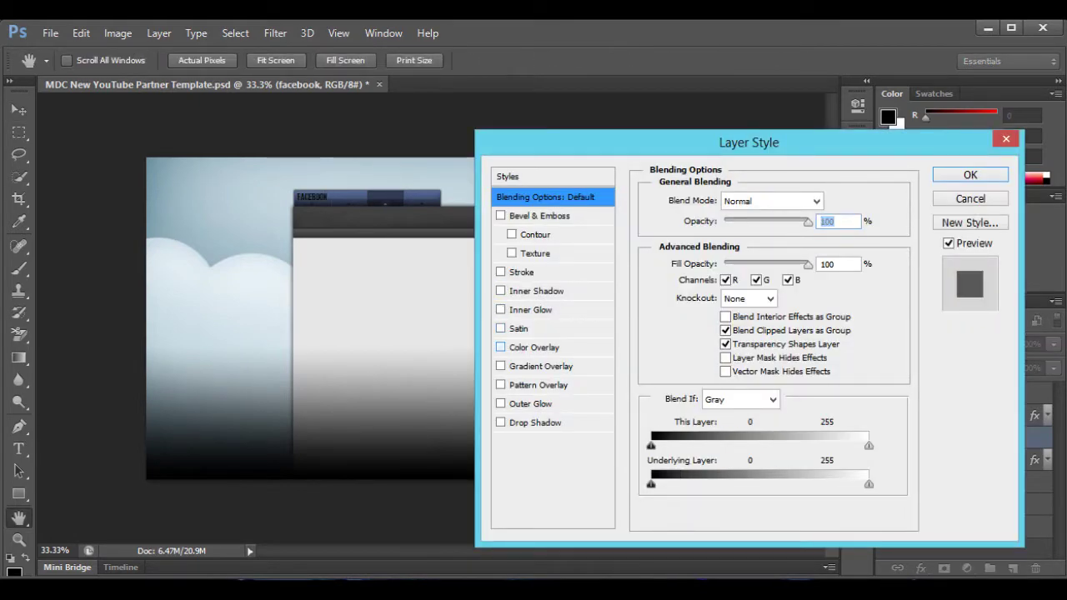
{"action": "left_click", "coordinate": [500, 365]}
{"action": "left_click", "coordinate": [541, 366]}
- Set the starting colour stop of the overlay gradient to a medium grey
{"action": "left_click", "coordinate": [733, 240]}
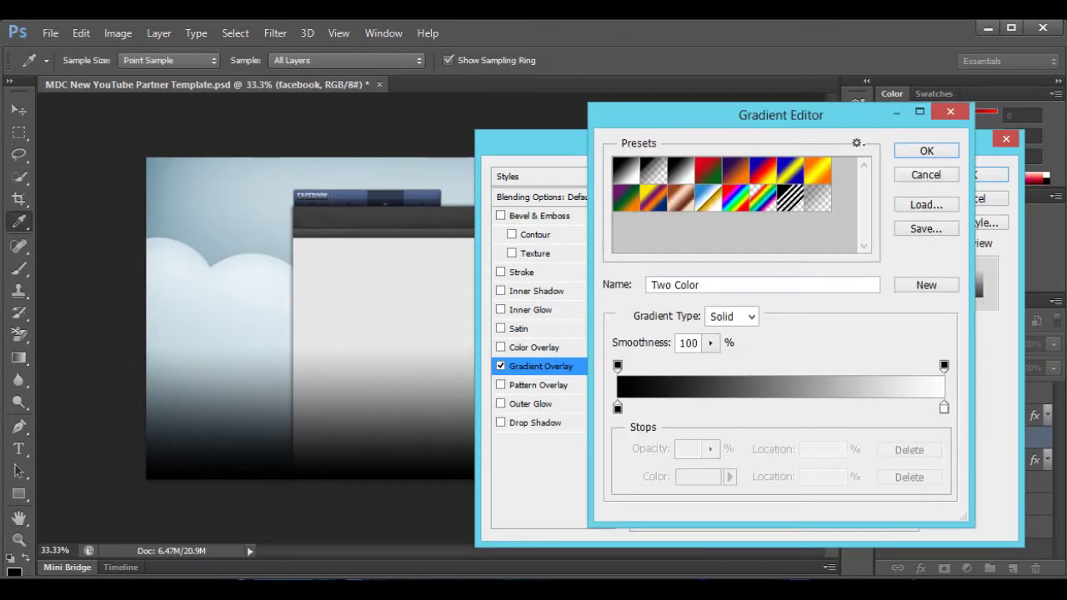
{"action": "left_click", "coordinate": [617, 407]}
{"action": "left_click", "coordinate": [697, 477]}
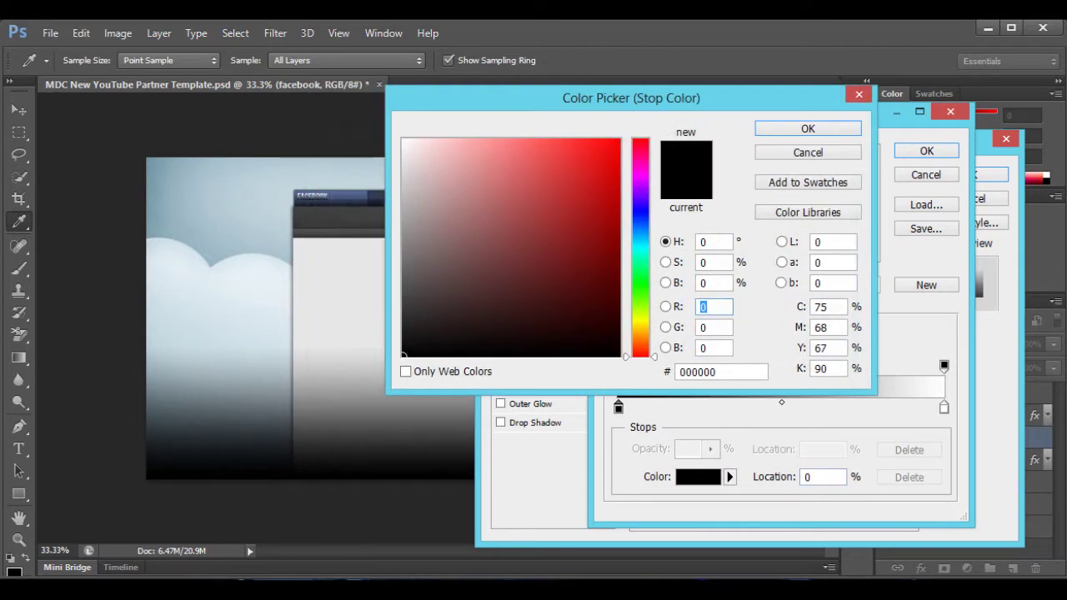
{"action": "left_click", "coordinate": [423, 157]}
{"action": "left_click", "coordinate": [407, 178]}
{"action": "left_click_drag", "start_coordinate": [408, 177], "coordinate": [412, 212]}
{"action": "left_click", "coordinate": [807, 128]}
- Set the gradient's end colour stop to a very pale pinkish grey and apply the layer style
{"action": "double_click", "coordinate": [943, 407]}
{"action": "left_click", "coordinate": [411, 155]}
{"action": "left_click", "coordinate": [807, 129]}
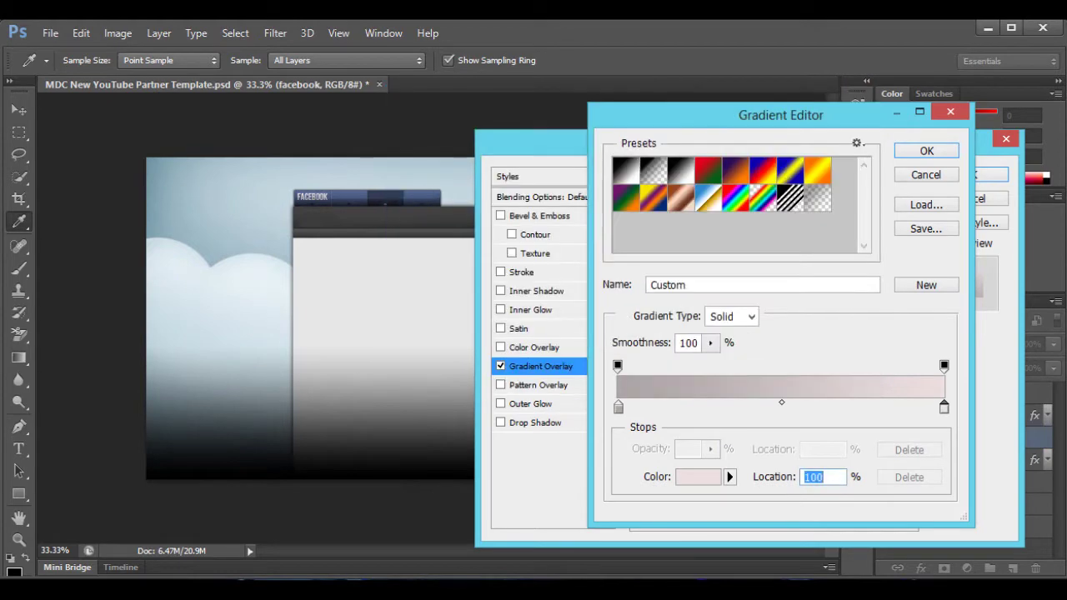
{"action": "left_click", "coordinate": [926, 151]}
{"action": "left_click", "coordinate": [500, 403]}
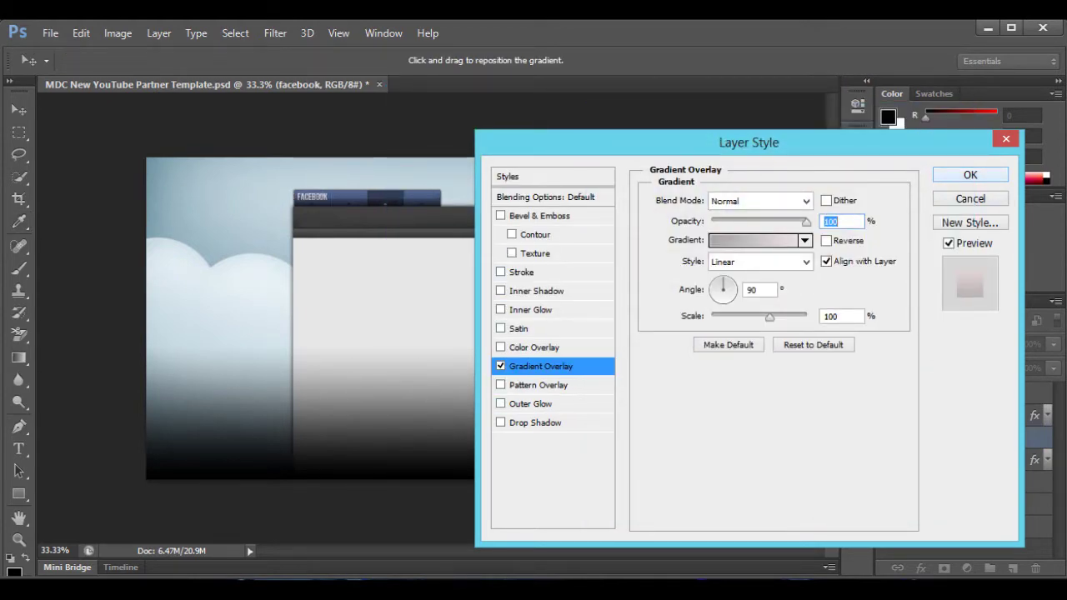
{"action": "key", "text": "Return"}
- Duplicate the FACEBOOK text onto the second button and change the copy to "twitter"
{"action": "key", "text": "ctrl+j"}
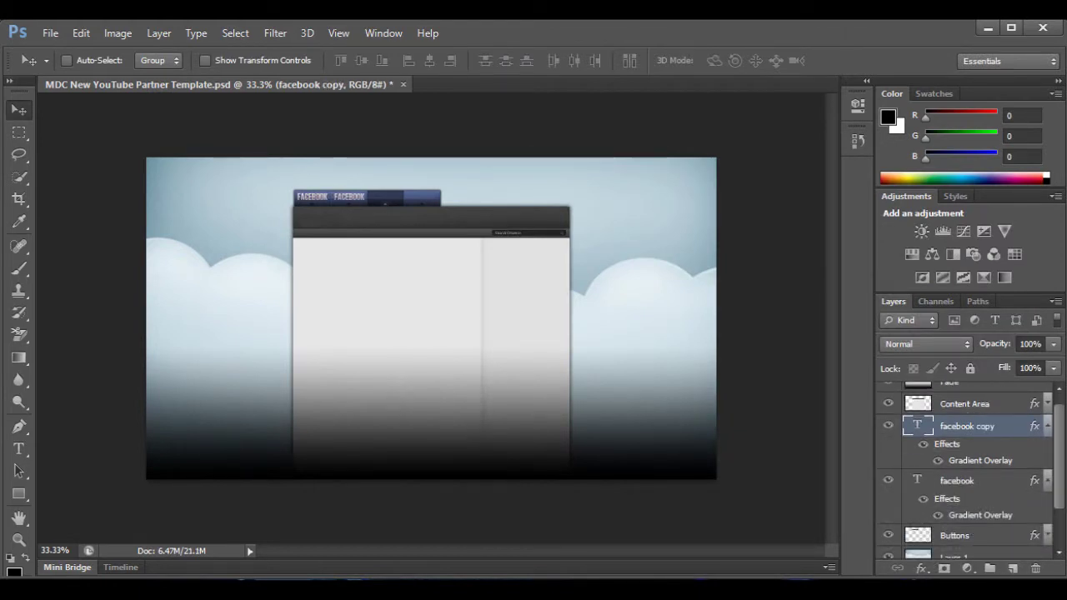
{"action": "double_click", "coordinate": [916, 426]}
{"action": "type", "text": "twitter"}
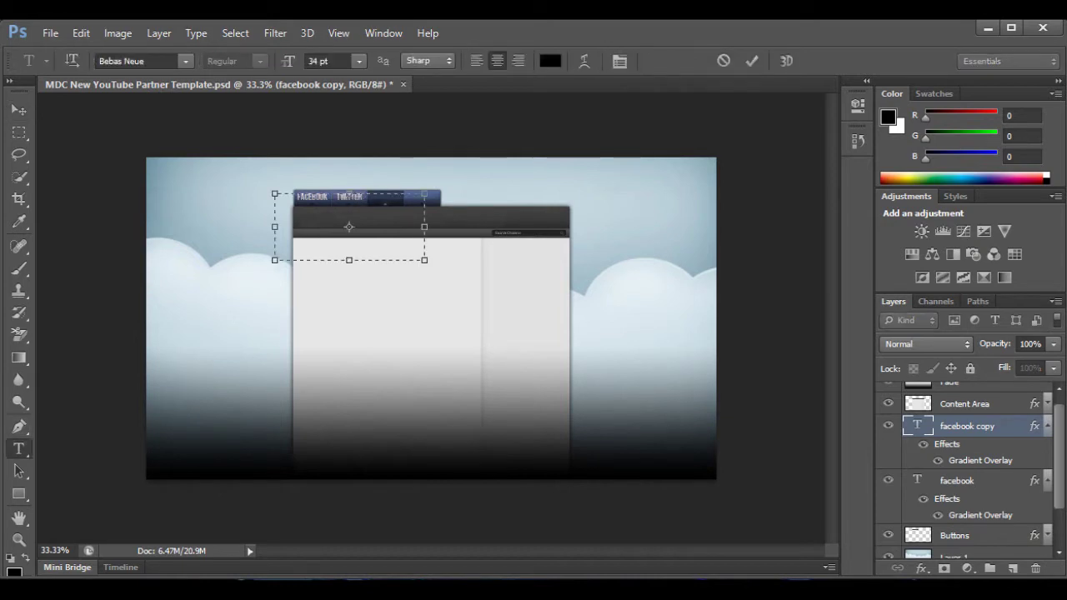
{"action": "key", "text": "ctrl+Return"}
{"action": "key", "text": "v"}
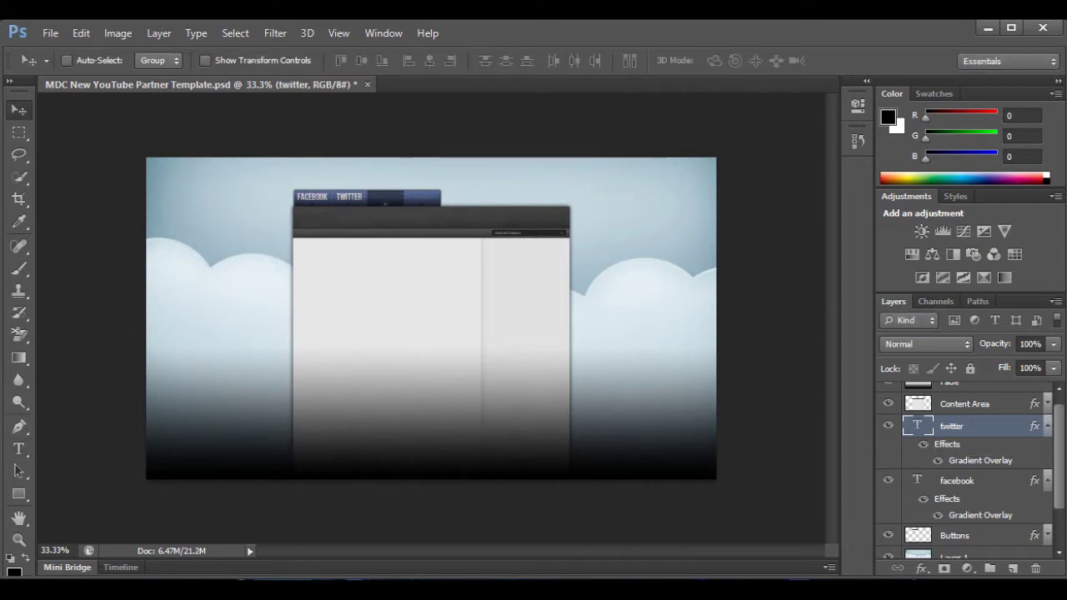
- Duplicate the TWITTER text onto the third button as "youtube" and dim it to a darker grey through its layer style
{"action": "key", "text": "ctrl+j"}
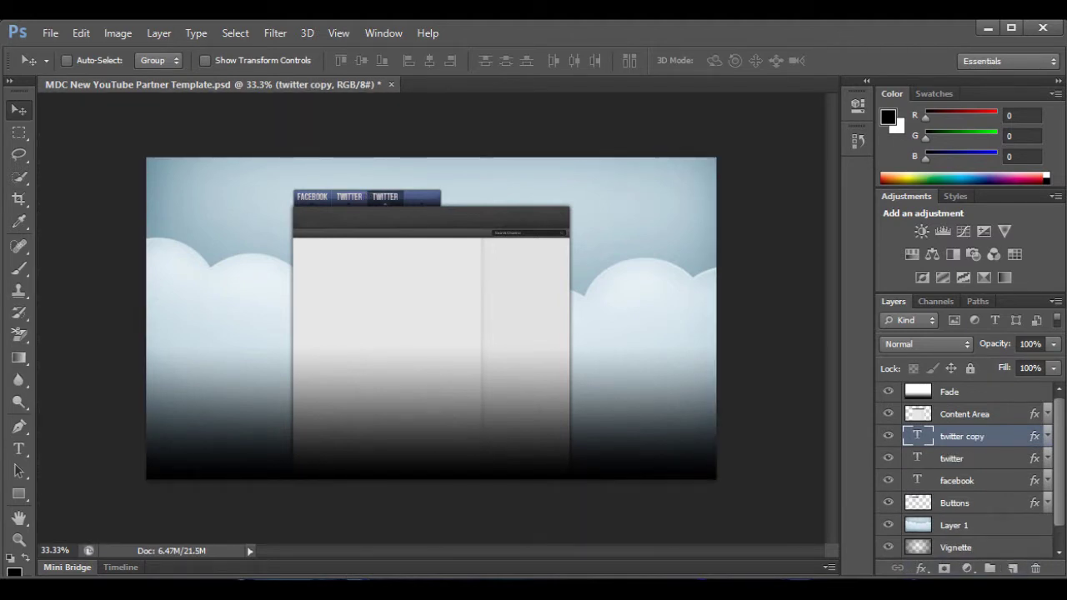
{"action": "double_click", "coordinate": [917, 436]}
{"action": "key", "text": "ctrl+Return"}
{"action": "key", "text": "v"}
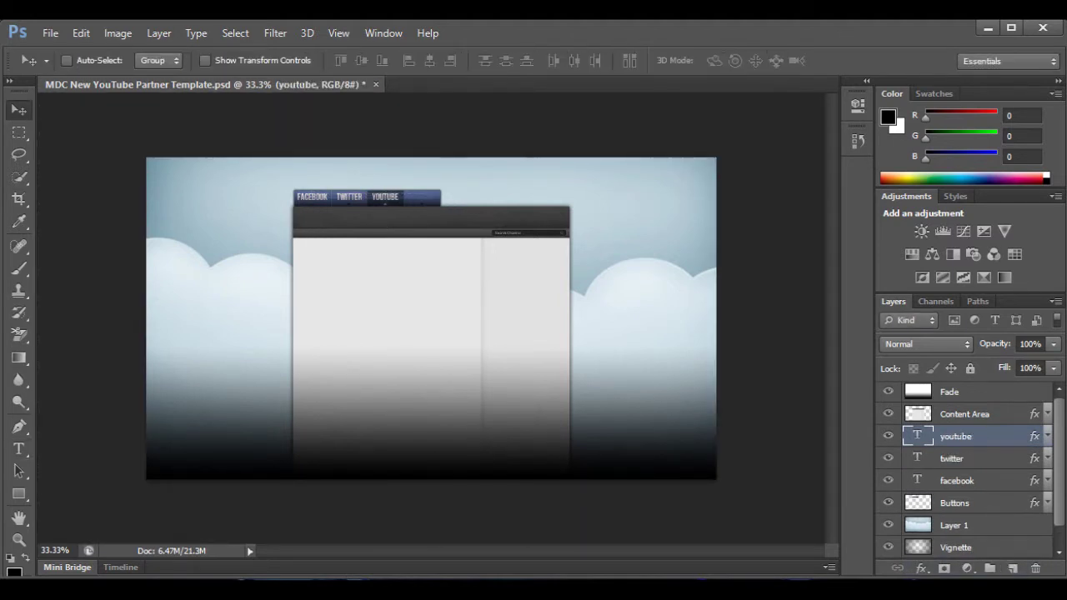
{"action": "double_click", "coordinate": [991, 435]}
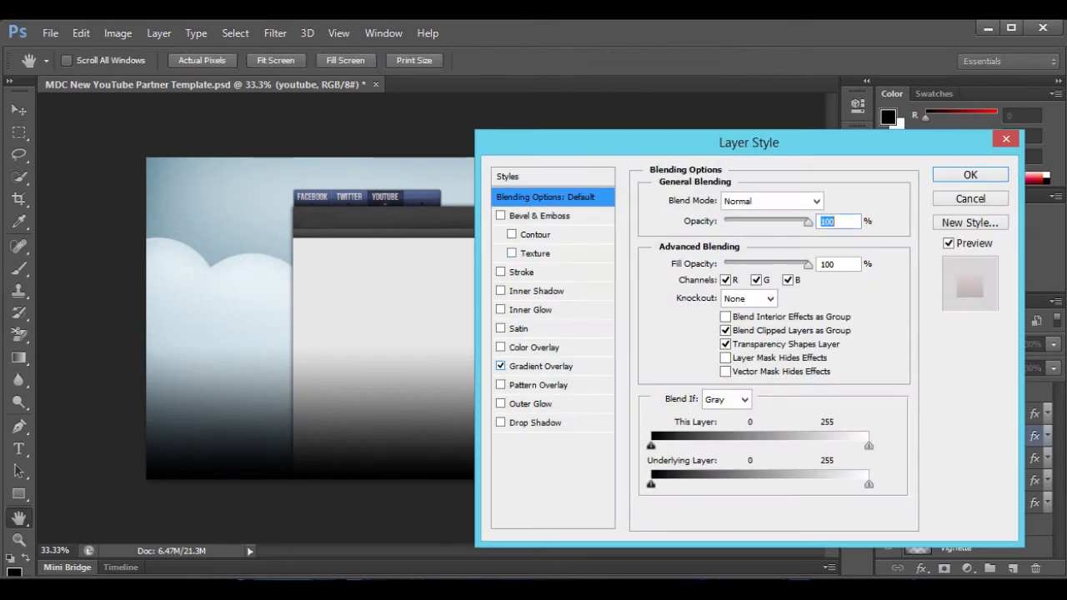
{"action": "key", "text": "Return"}
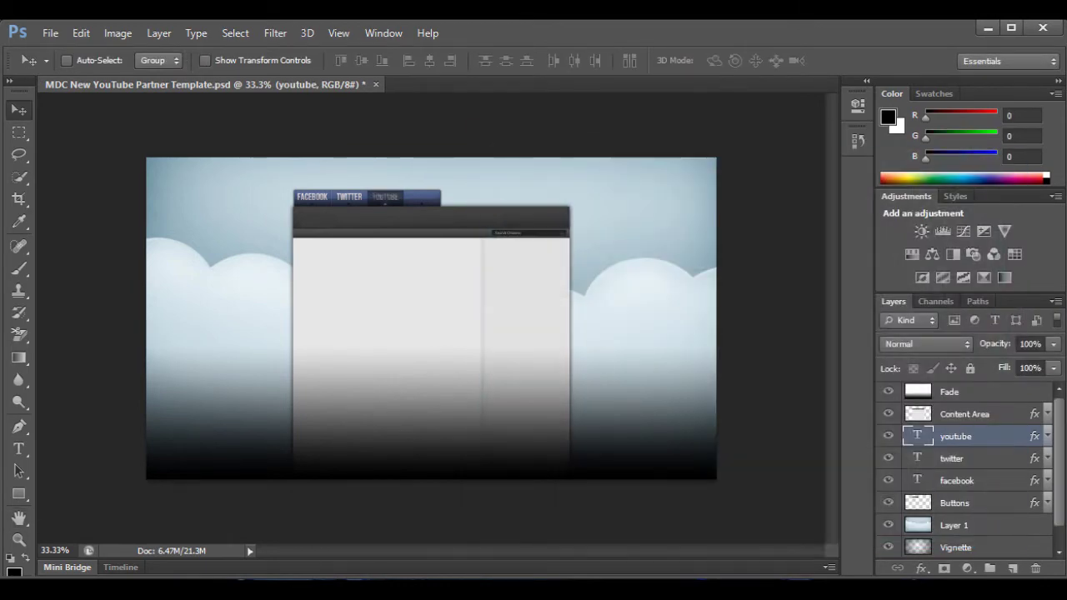
- Duplicate the TWITTER text onto the fourth button and change the copy to SKYPE
{"action": "left_click", "coordinate": [349, 196], "text": "ctrl"}
{"action": "left_click_drag", "start_coordinate": [349, 197], "coordinate": [419, 197]}
{"action": "key", "text": "t"}
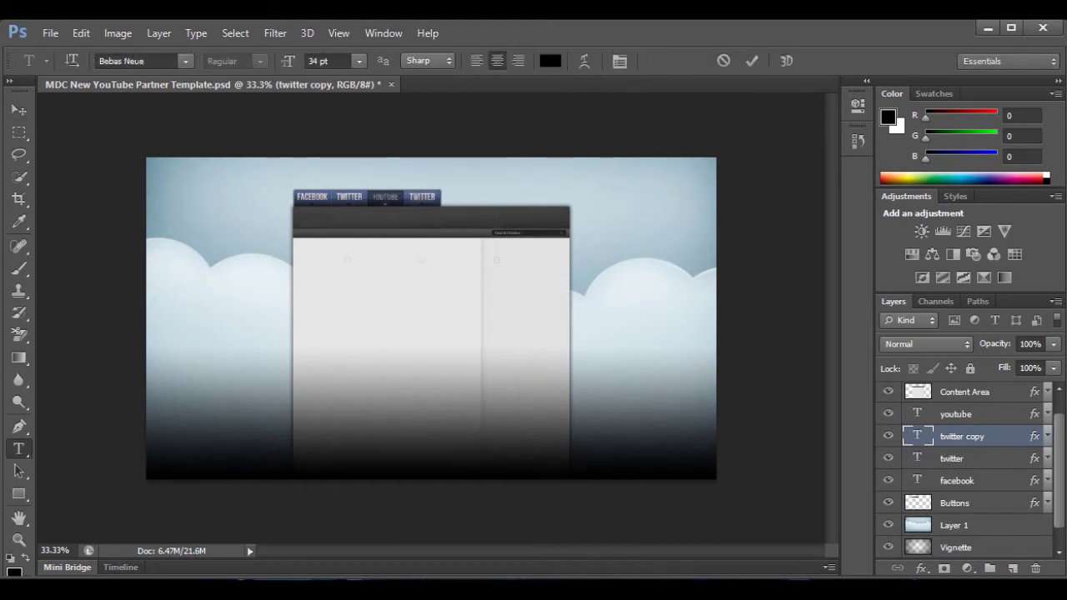
{"action": "left_click", "coordinate": [422, 196]}
{"action": "key", "text": "ctrl+a"}
{"action": "key", "text": "ctrl+Return"}
{"action": "key", "text": "v"}
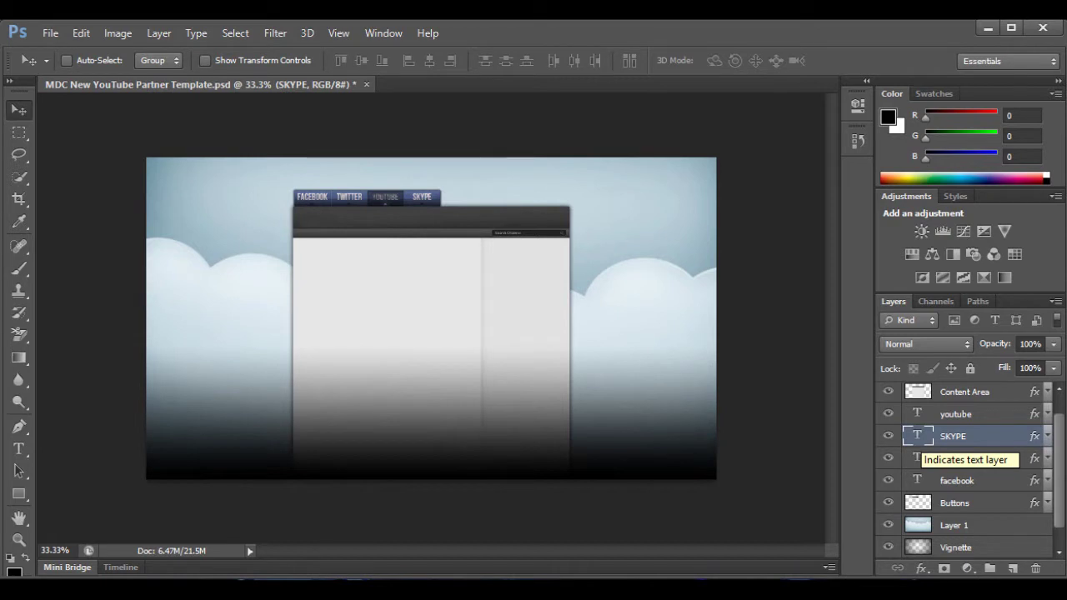
- Change the fourth button's label to "twitch.tv"
{"action": "double_click", "coordinate": [917, 435]}
{"action": "type", "text": "twitch"}
{"action": "key", "text": "ctrl+Return"}
{"action": "key", "text": "v"}
{"action": "double_click", "coordinate": [917, 435]}
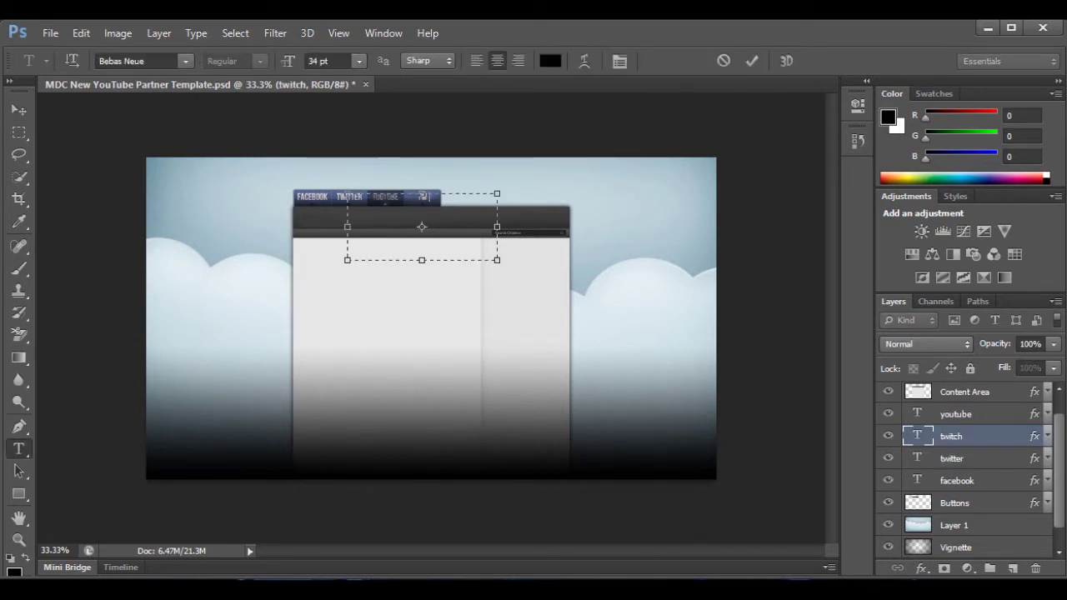
{"action": "type", "text": ".tv"}
{"action": "key", "text": "ctrl+Return"}
{"action": "key", "text": "v"}
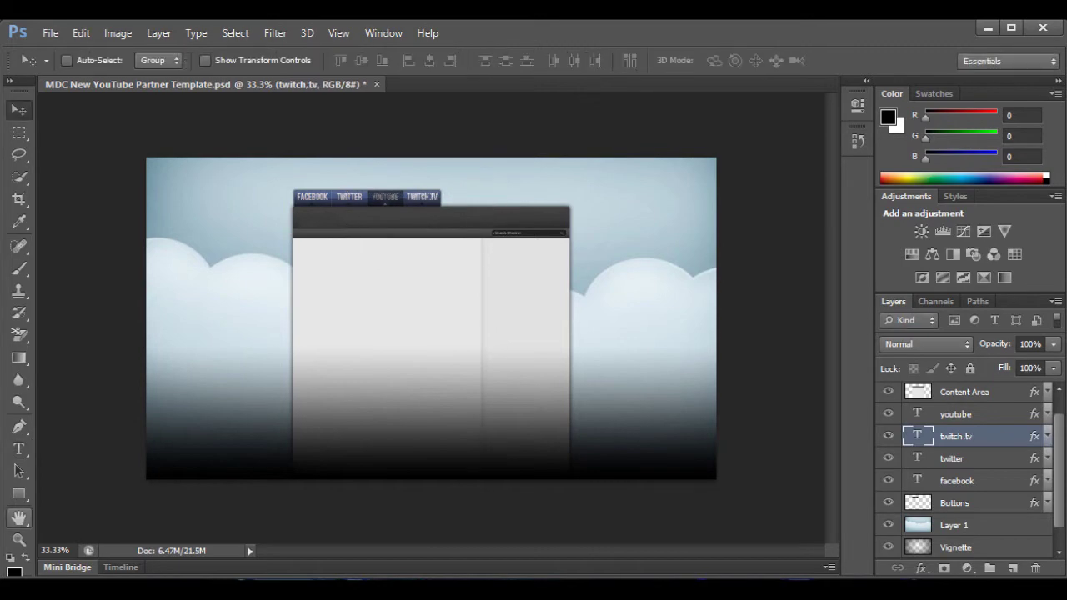
- Add the title YOURNAME above the button row in the FoughtKnight font at 107 pt
{"action": "key", "text": "t"}
{"action": "left_click_drag", "start_coordinate": [262, 158], "coordinate": [657, 307]}
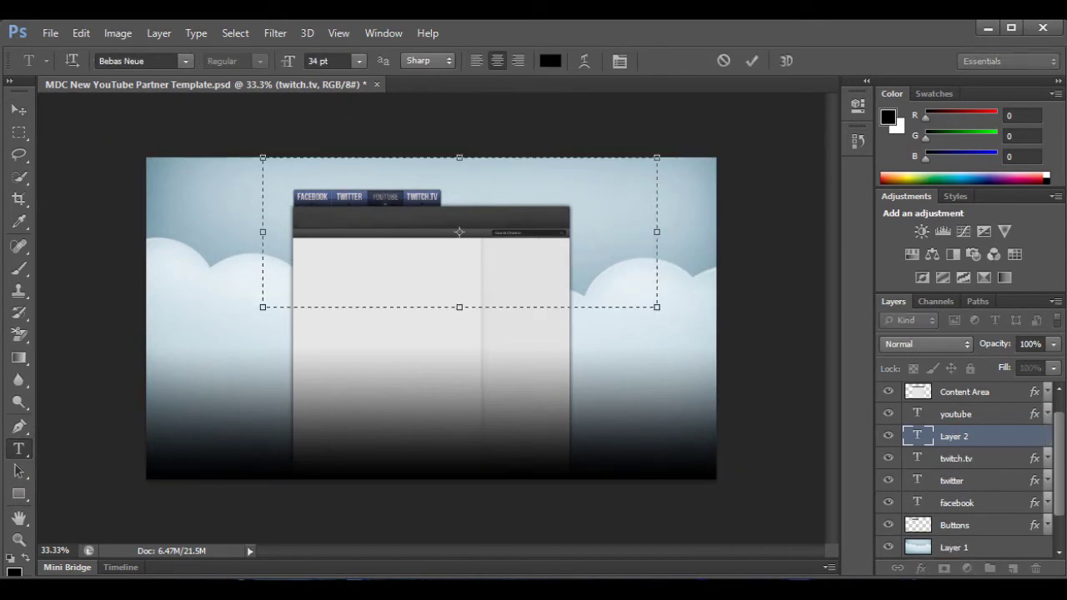
{"action": "type", "text": "YOURNAME"}
{"action": "left_click_drag", "start_coordinate": [459, 232], "coordinate": [379, 239]}
{"action": "key", "text": "ctrl+a"}
{"action": "left_click", "coordinate": [185, 61]}
{"action": "left_click", "coordinate": [175, 540]}
{"action": "key", "text": "ctrl+Return"}
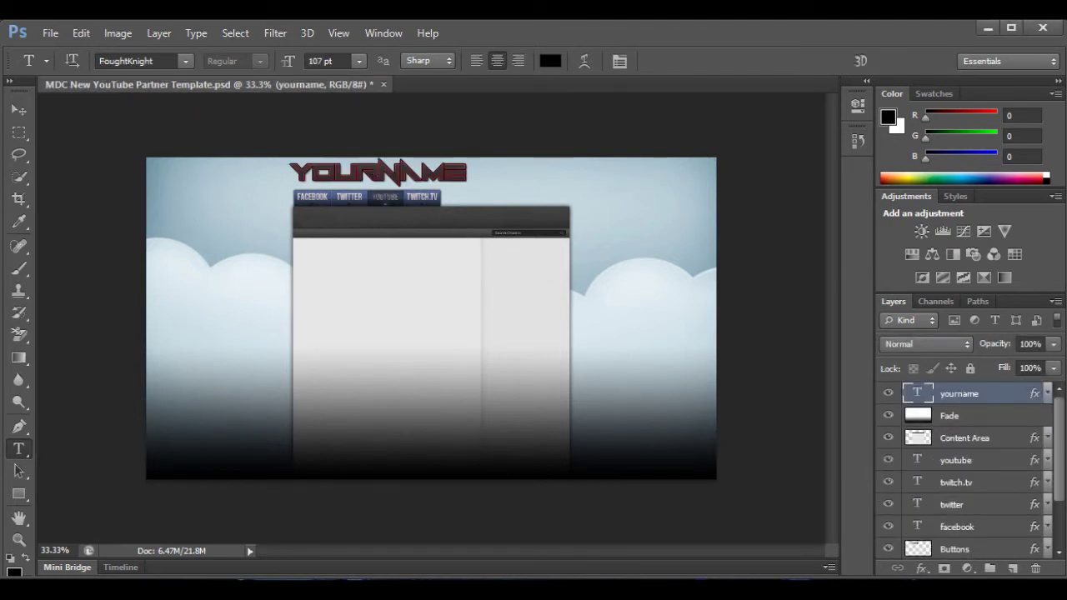
- Add a text block across the content area with RATE, COMMENT and SUBSCRIBE on three separate lines
{"action": "left_click_drag", "start_coordinate": [183, 282], "coordinate": [657, 415]}
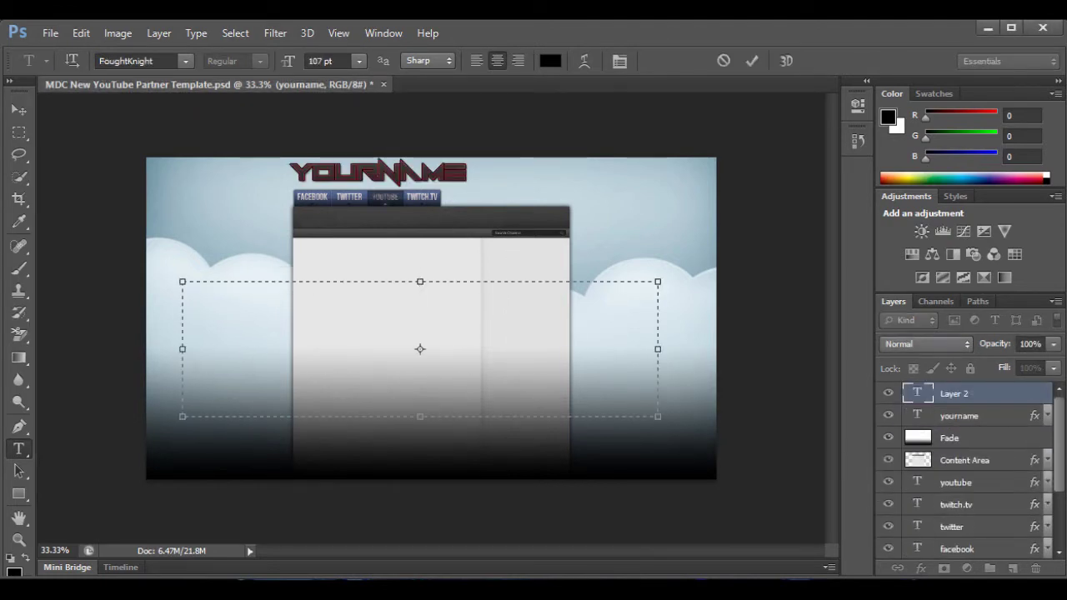
{"action": "type", "text": "LIKE"}
{"action": "key", "text": "Return"}
{"action": "type", "text": "COMMENT "}
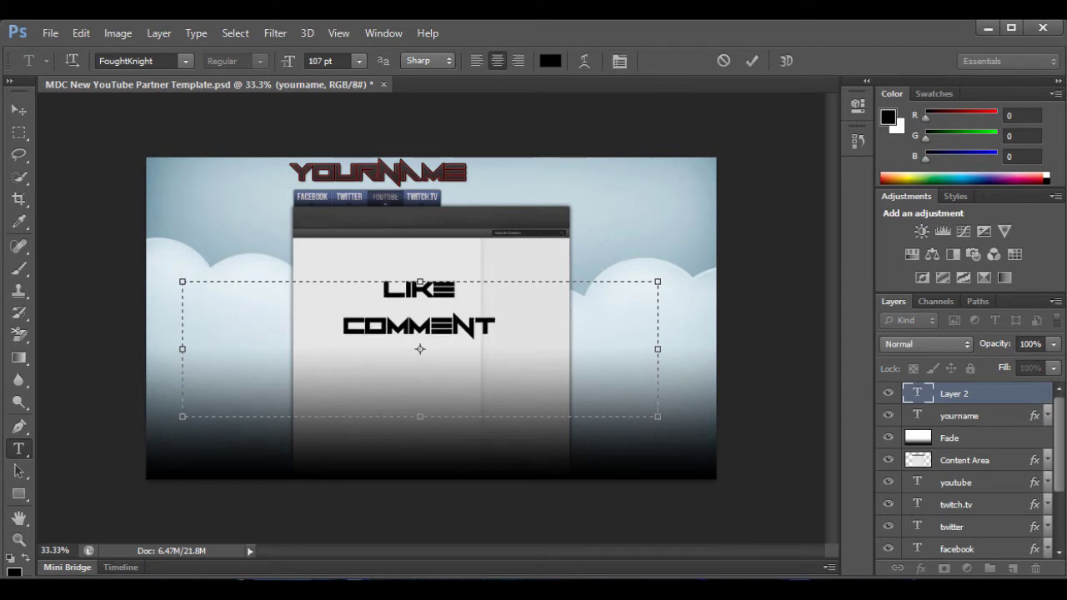
{"action": "type", "text": "SU"}
{"action": "key", "text": "ctrl+a"}
{"action": "type", "text": "RATE"}
{"action": "key", "text": "Return"}
{"action": "type", "text": "C"}
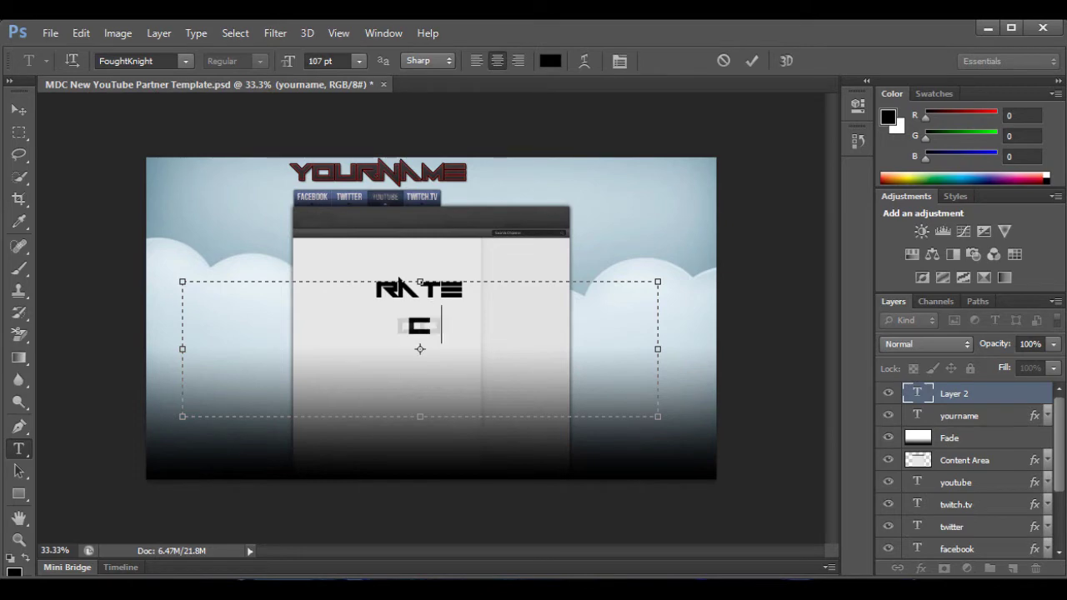
{"action": "type", "text": "OMMENT"}
{"action": "key", "text": "Return"}
{"action": "type", "text": "SUBSCRIBE"}
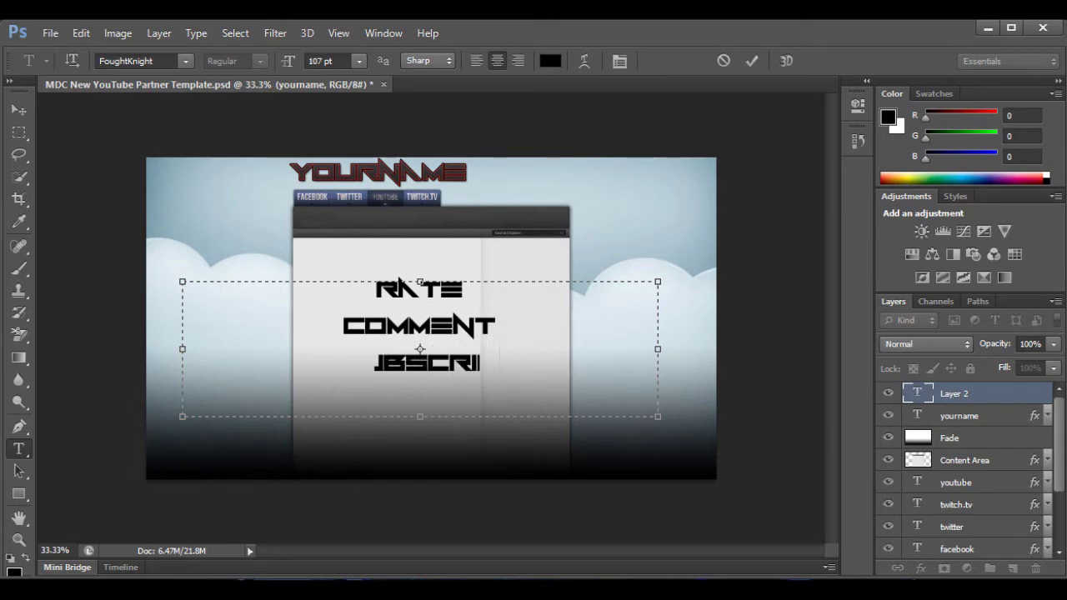
- Change the font of the RATE COMMENT SUBSCRIBE text to Avengeance Mightiest Avenger
{"action": "key", "text": "ctrl+a"}
{"action": "left_click", "coordinate": [185, 61]}
{"action": "scroll", "coordinate": [209, 250], "scroll_direction": "up", "scroll_amount": 5}
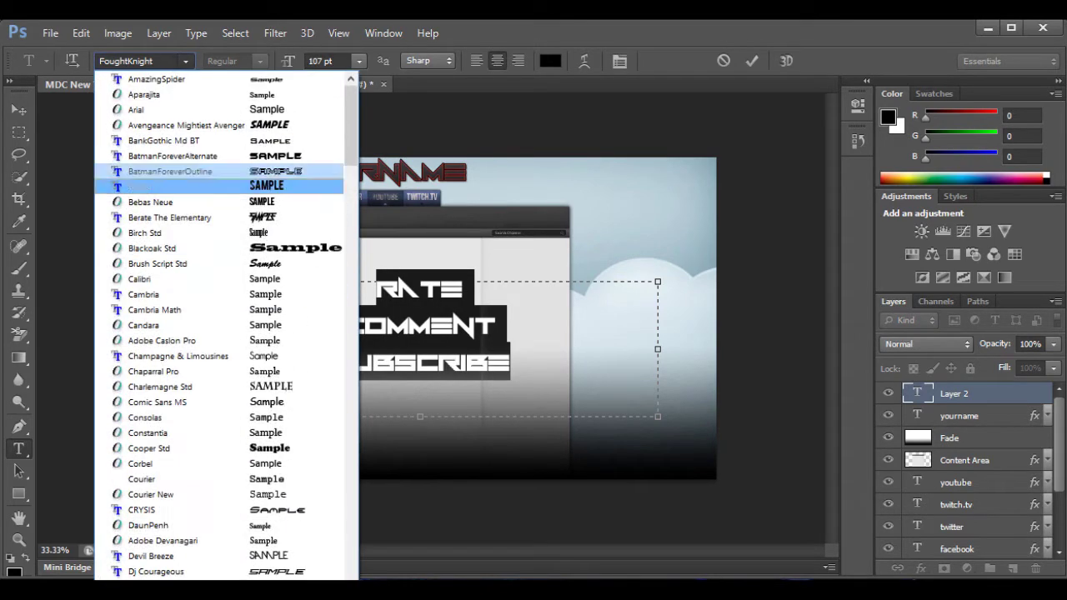
{"action": "left_click", "coordinate": [167, 123]}
- Tilt the three-line text counter-clockwise over the content window's right edge and reduce its size to 75 pt
{"action": "left_click_drag", "start_coordinate": [692, 350], "coordinate": [696, 308]}
{"action": "left_click_drag", "start_coordinate": [420, 334], "coordinate": [593, 318]}
{"action": "key", "text": "ctrl+shift+comma"}
{"action": "key", "text": "ctrl+shift+comma"}
{"action": "key", "text": "ctrl+shift+comma"}
{"action": "key", "text": "ctrl+shift+comma"}
{"action": "key", "text": "ctrl+shift+comma"}
{"action": "key", "text": "ctrl+shift+comma"}
{"action": "key", "text": "ctrl+shift+comma"}
{"action": "key", "text": "ctrl+shift+comma"}
{"action": "key", "text": "ctrl+shift+comma"}
{"action": "key", "text": "ctrl+shift+comma"}
{"action": "key", "text": "ctrl+shift+comma"}
{"action": "key", "text": "ctrl+shift+comma"}
{"action": "key", "text": "ctrl+shift+comma"}
{"action": "key", "text": "ctrl+shift+comma"}
{"action": "key", "text": "ctrl+shift+comma"}
{"action": "key", "text": "ctrl+shift+comma"}
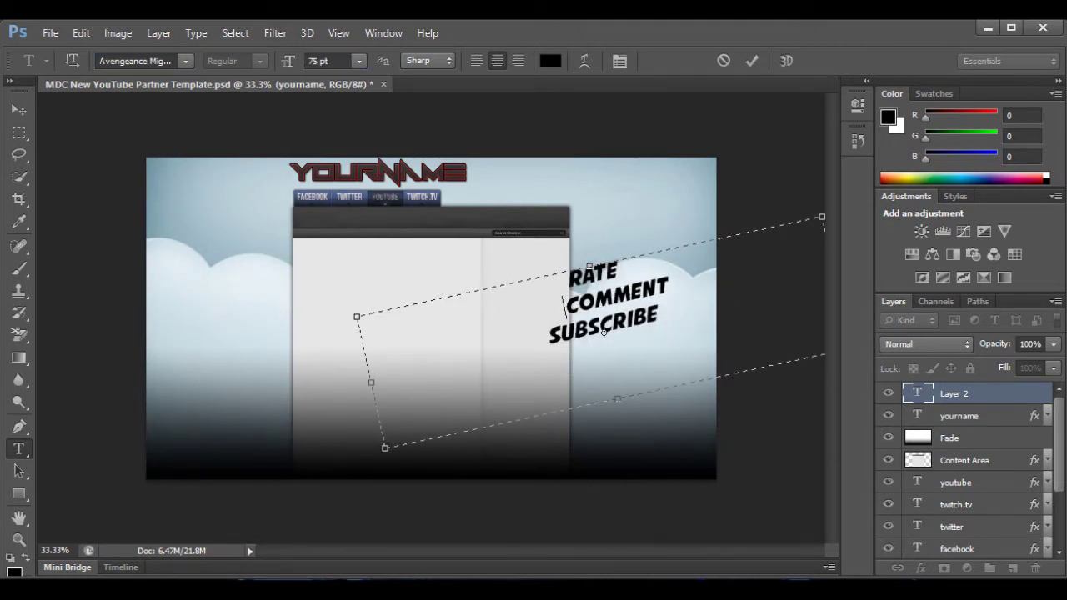
- Reduce the three-line RATE COMMENT SUBSCRIBE text to 41 pt and place it against the content window's right edge
{"action": "key", "text": "Up"}
{"action": "key", "text": "Up"}
{"action": "key", "text": "ctrl+a"}
{"action": "key", "text": "ctrl+shift+comma"}
{"action": "key", "text": "ctrl+shift+comma"}
{"action": "key", "text": "ctrl+shift+comma"}
{"action": "key", "text": "ctrl+shift+comma"}
{"action": "key", "text": "ctrl+shift+comma"}
{"action": "key", "text": "ctrl+shift+comma"}
{"action": "key", "text": "ctrl+shift+comma"}
{"action": "key", "text": "ctrl+shift+comma"}
{"action": "key", "text": "ctrl+shift+comma"}
{"action": "key", "text": "ctrl+shift+comma"}
{"action": "key", "text": "ctrl+shift+comma"}
{"action": "key", "text": "ctrl+shift+comma"}
{"action": "key", "text": "ctrl+shift+comma"}
{"action": "key", "text": "ctrl+shift+comma"}
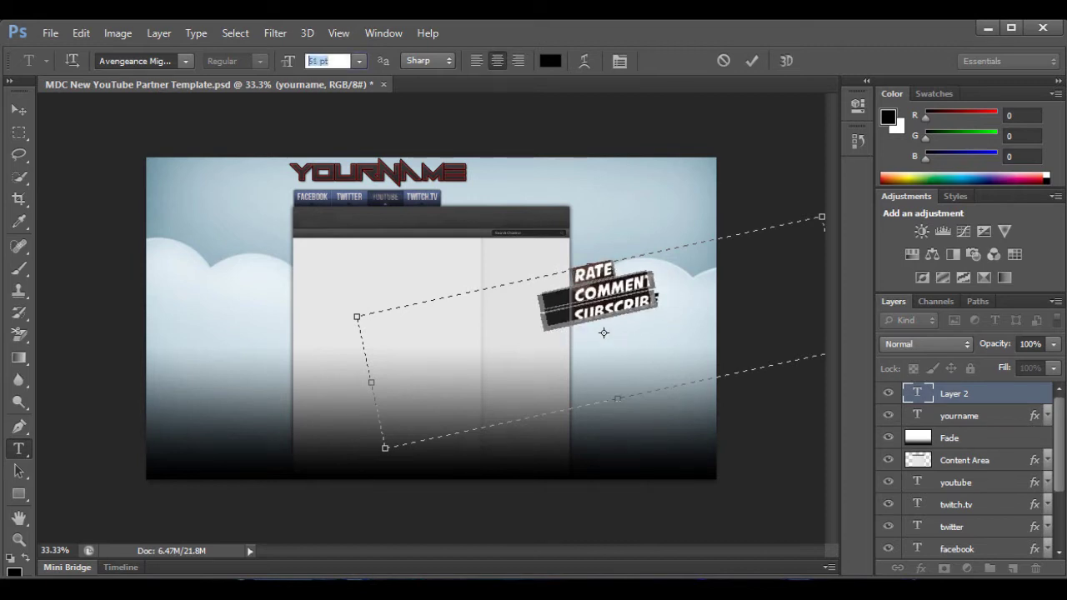
{"action": "key", "text": "ctrl+shift+comma"}
{"action": "key", "text": "ctrl+shift+comma"}
{"action": "key", "text": "ctrl+shift+comma"}
{"action": "left_click_drag", "start_coordinate": [597, 331], "coordinate": [594, 322]}
{"action": "key", "text": "ctrl+Return"}
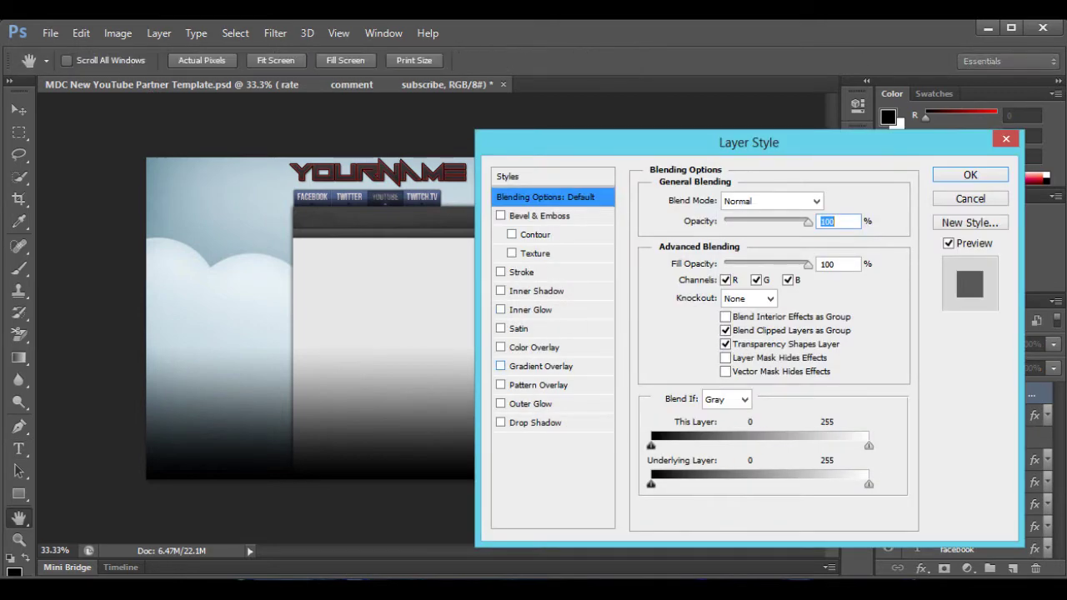
- Give the three-line text a light grey color overlay of ded8d8
{"action": "left_click", "coordinate": [500, 347]}
{"action": "left_click_drag", "start_coordinate": [748, 142], "coordinate": [923, 146]}
{"action": "left_click", "coordinate": [709, 350]}
{"action": "left_click", "coordinate": [1009, 207]}
{"action": "left_click", "coordinate": [423, 156]}
{"action": "left_click_drag", "start_coordinate": [631, 97], "coordinate": [899, 143]}
{"action": "mouse_move", "coordinate": [691, 203]}
{"action": "left_mouse_down"}
{"action": "mouse_move", "coordinate": [678, 245]}
{"action": "mouse_move", "coordinate": [678, 215]}
{"action": "left_mouse_up"}
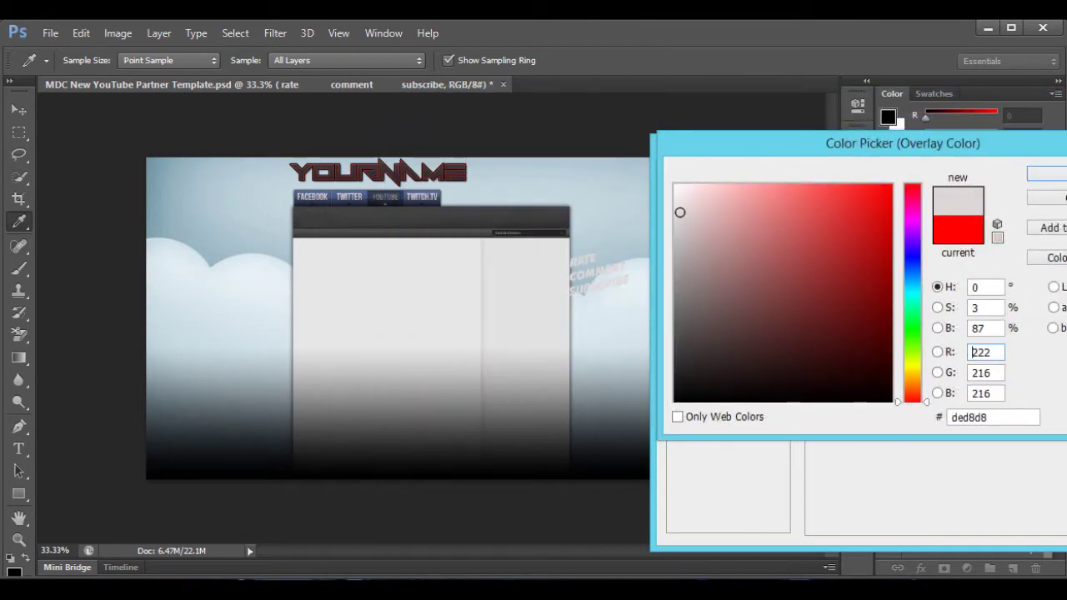
{"action": "key", "text": "Return"}
- Add a black outside stroke to the three-line text and nudge it slightly to the right
{"action": "left_click", "coordinate": [696, 276]}
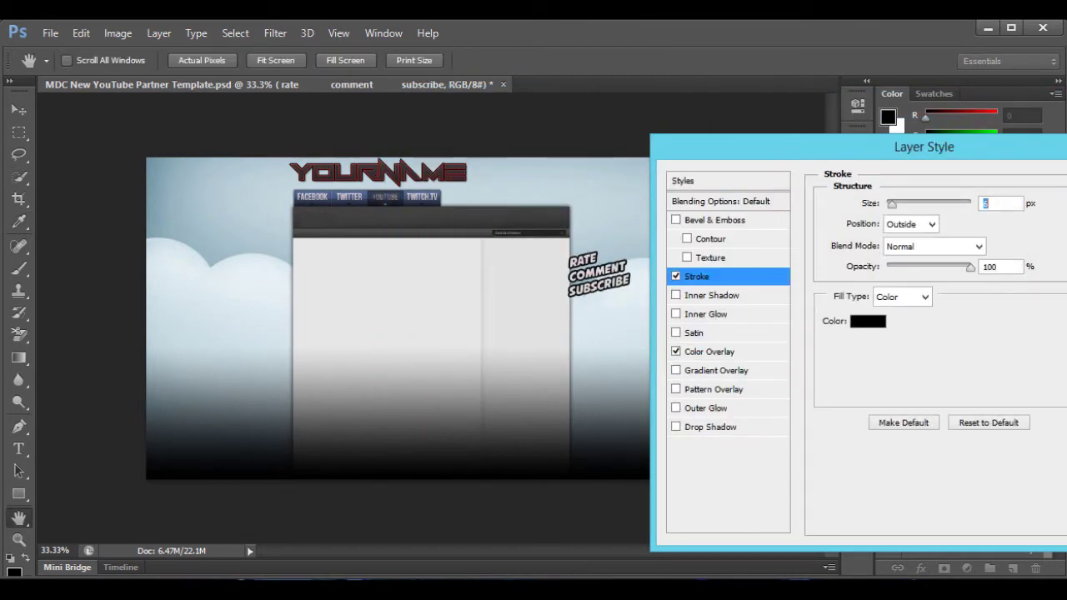
{"action": "key", "text": "Return"}
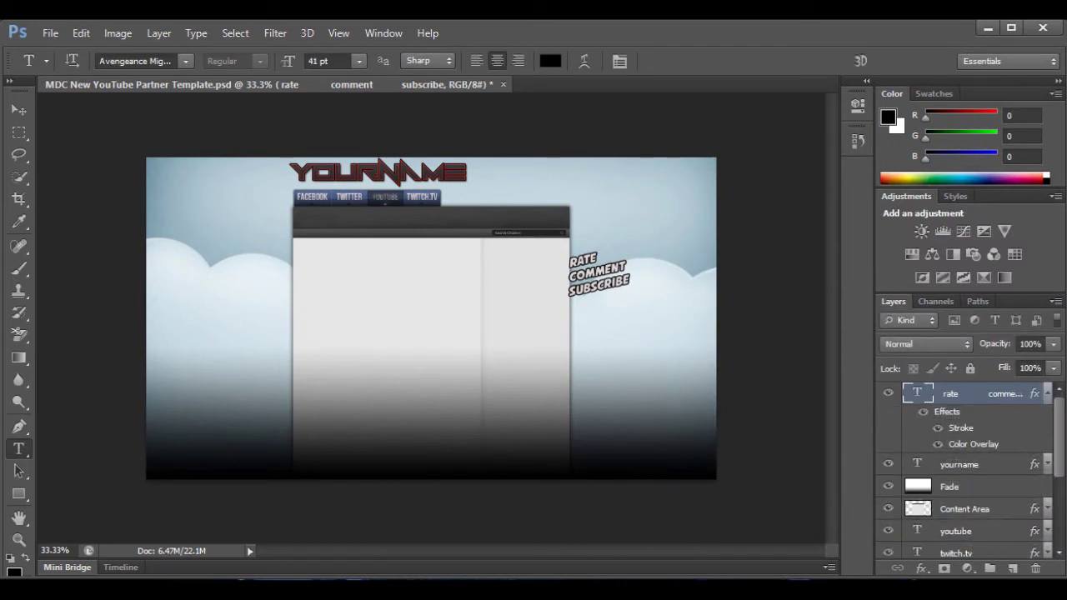
{"action": "key", "text": "v"}
{"action": "key", "text": "Right"}
{"action": "key", "text": "Right"}
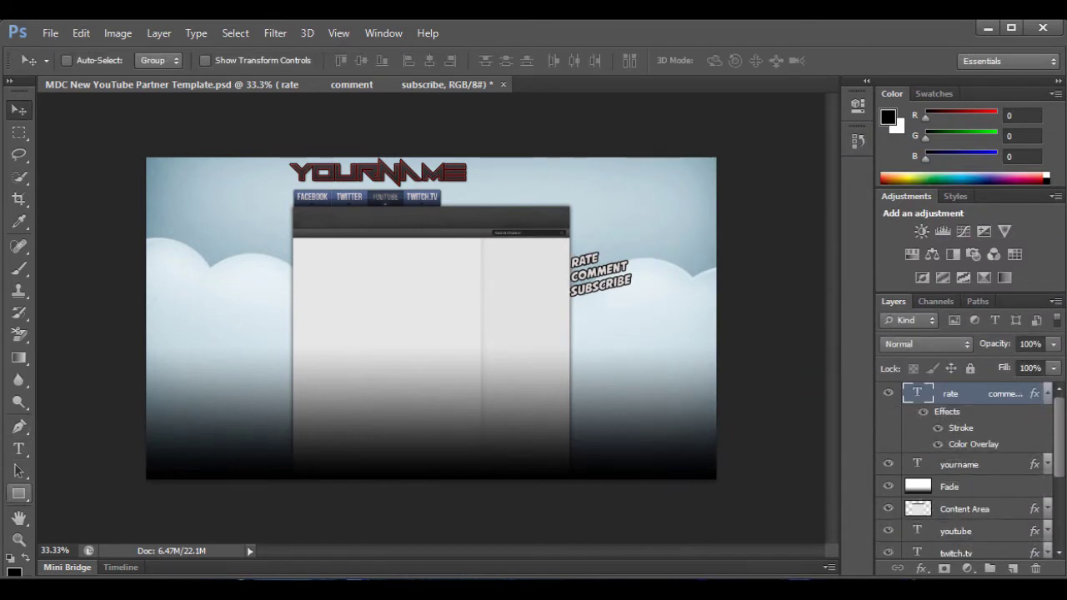
- Draw a black rectangle of about 223 by 183 px over the RATE COMMENT SUBSCRIBE text
{"action": "right_click", "coordinate": [18, 493]}
{"action": "key", "text": "Escape"}
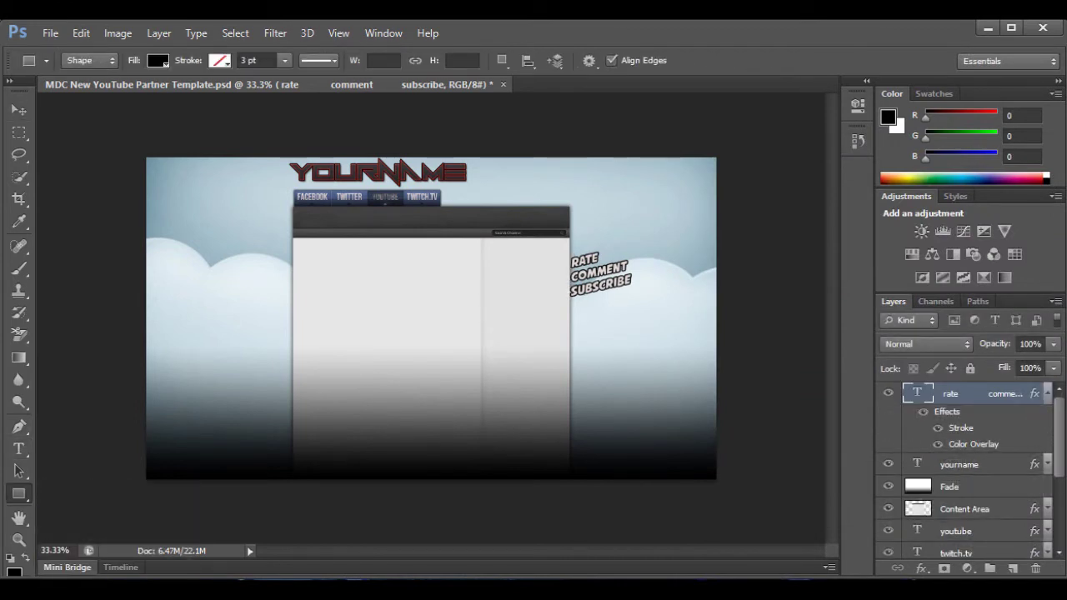
{"action": "left_click_drag", "start_coordinate": [571, 248], "coordinate": [632, 299]}
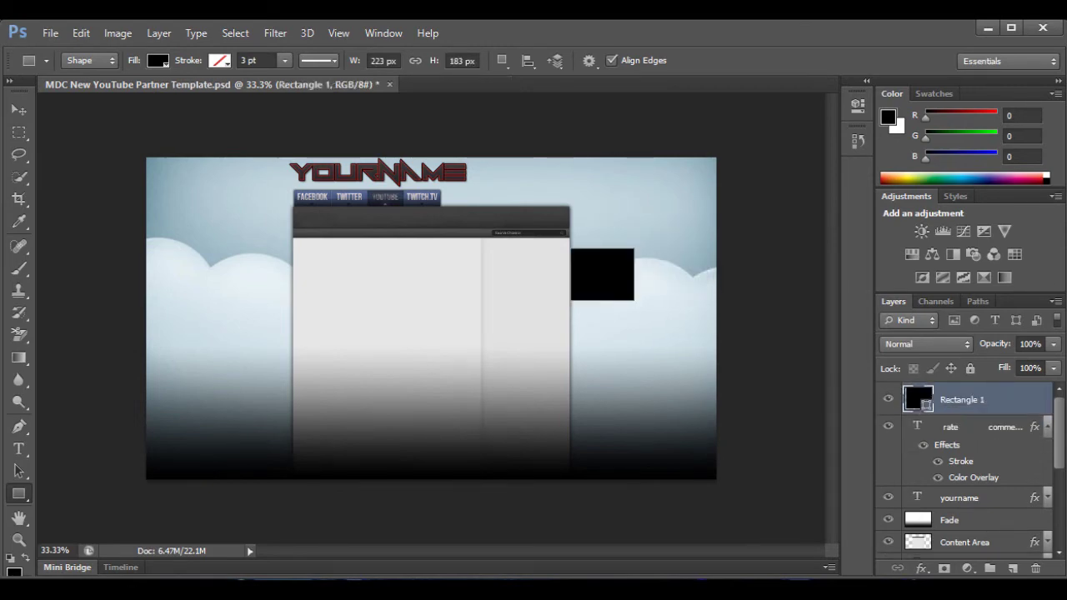
- Give the rectangle a muted reddish-brown color overlay and move its layer beneath the three-line text
{"action": "double_click", "coordinate": [1000, 399]}
{"action": "left_click", "coordinate": [676, 351]}
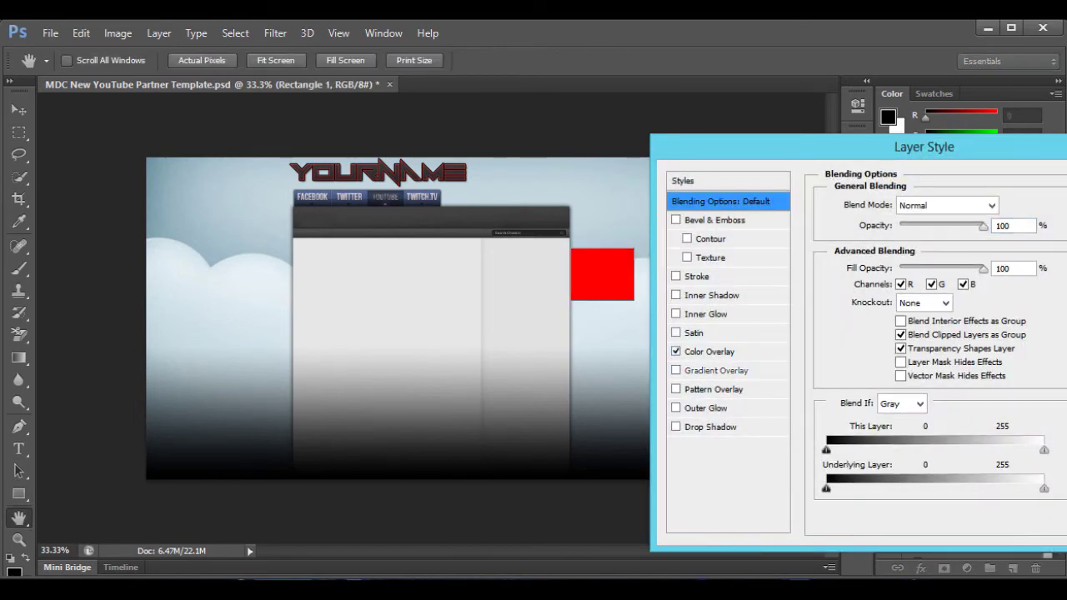
{"action": "left_click", "coordinate": [709, 351]}
{"action": "left_click", "coordinate": [1006, 205]}
{"action": "left_click_drag", "start_coordinate": [680, 227], "coordinate": [711, 278]}
{"action": "key", "text": "Return"}
{"action": "key", "text": "Return"}
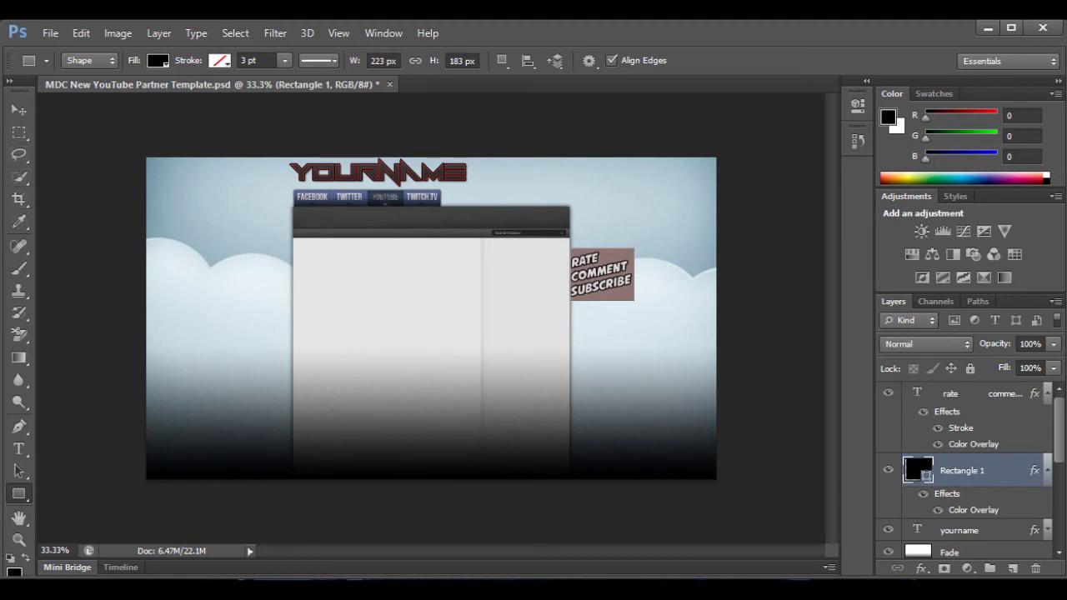
- Rasterize the rectangle and try cutting off its outer corners with the Background Eraser
{"action": "left_click", "coordinate": [19, 334]}
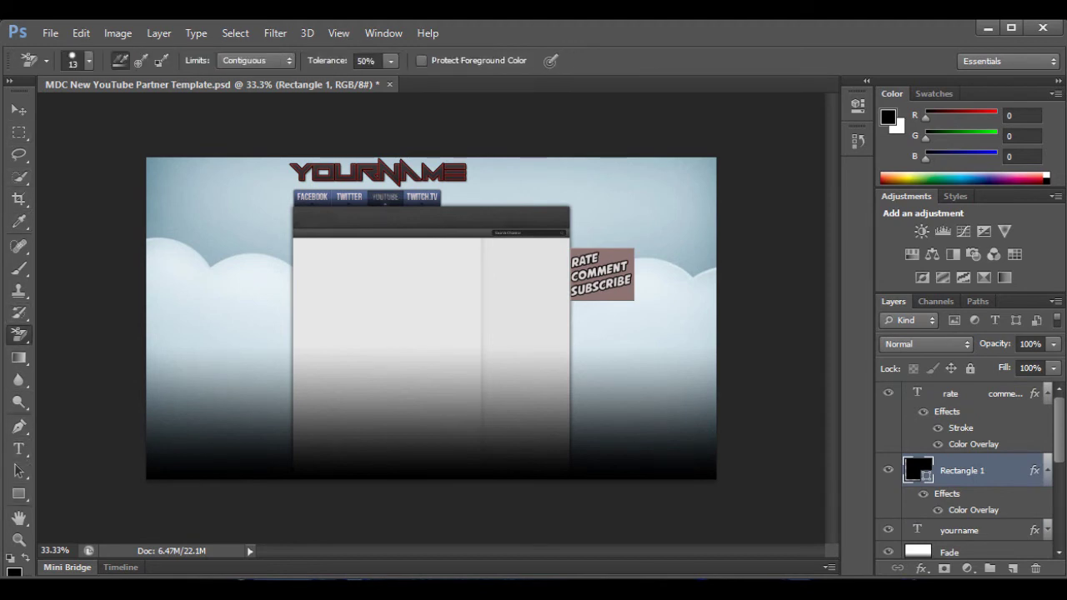
{"action": "left_click", "coordinate": [385, 202]}
{"action": "key", "text": "Return"}
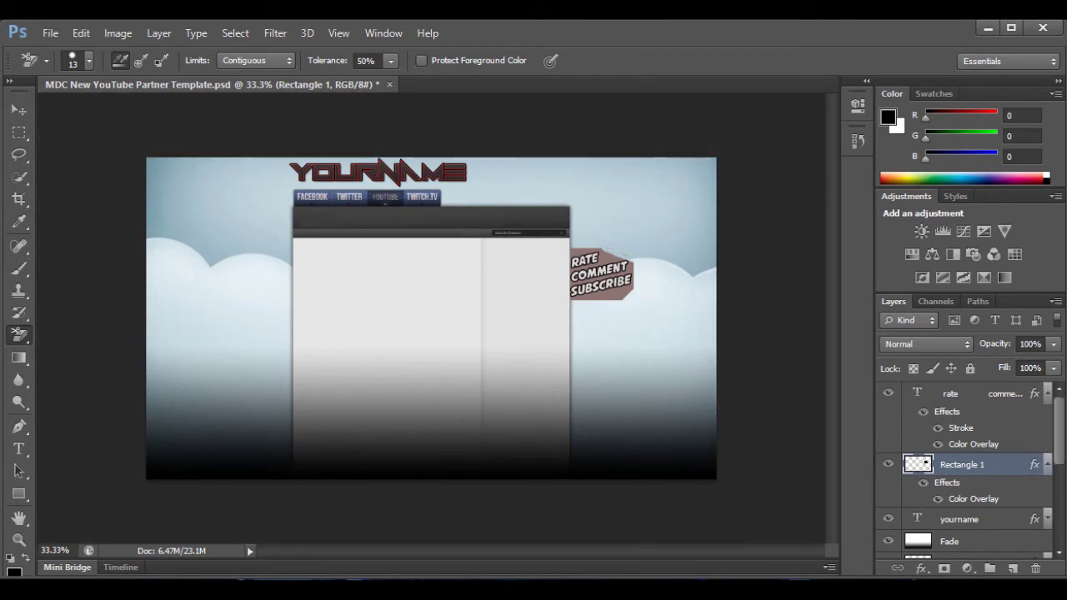
- Try a slanted line across the rectangle's upper right corner with the Line tool, and delete it
{"action": "left_click", "coordinate": [18, 493]}
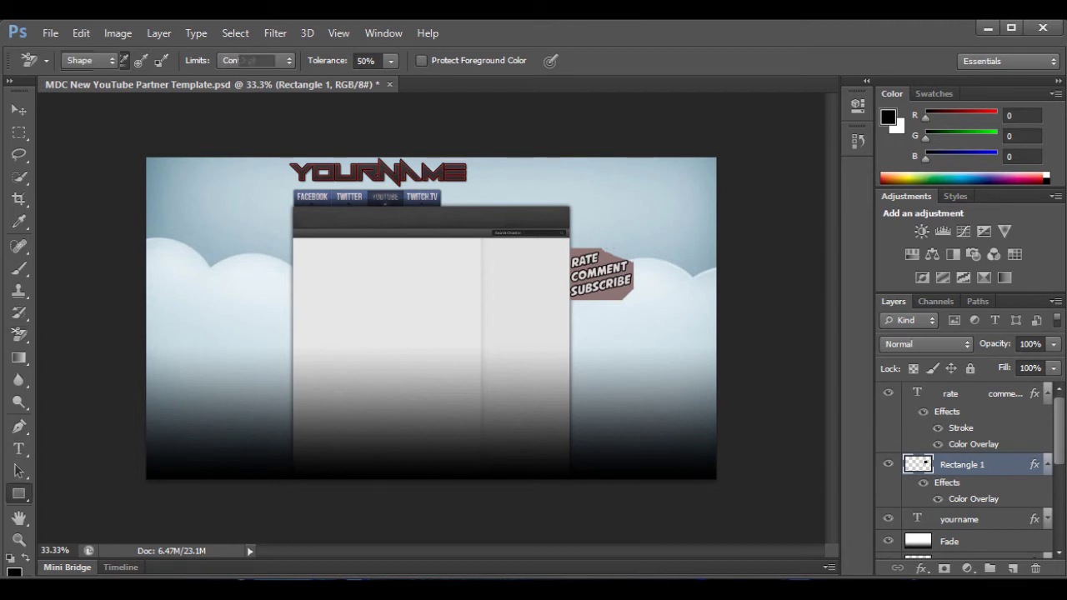
{"action": "left_click", "coordinate": [75, 549]}
{"action": "left_click_drag", "start_coordinate": [587, 241], "coordinate": [643, 250]}
{"action": "key", "text": "Delete"}
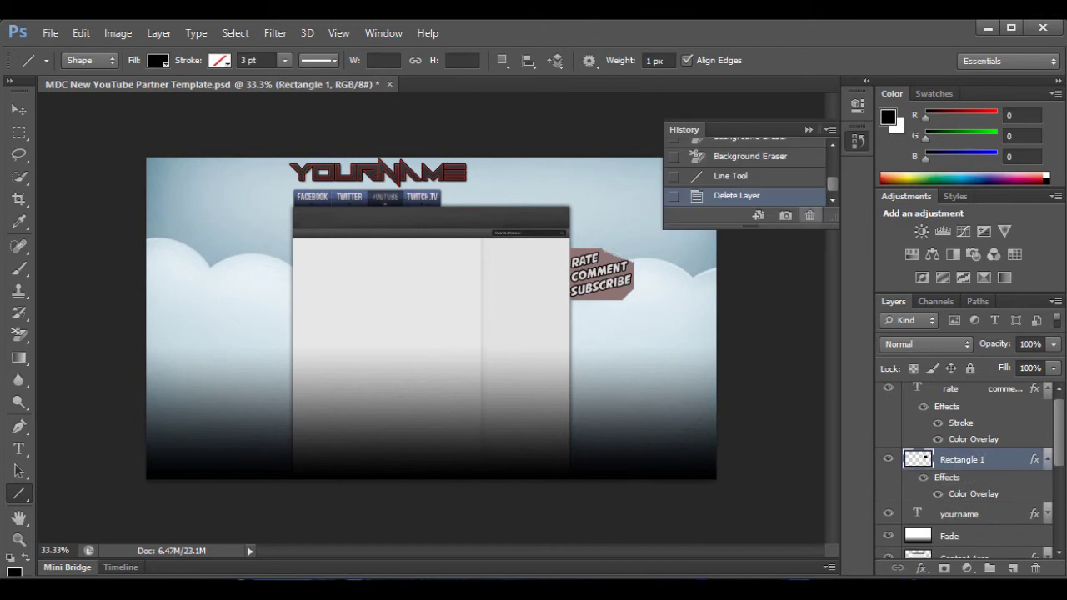
- Remove the line and background erasing from the history, going back to the freshly rasterized rectangle
{"action": "left_click", "coordinate": [809, 214]}
{"action": "key", "text": "Return"}
{"action": "scroll", "coordinate": [746, 170], "scroll_direction": "up", "scroll_amount": 2}
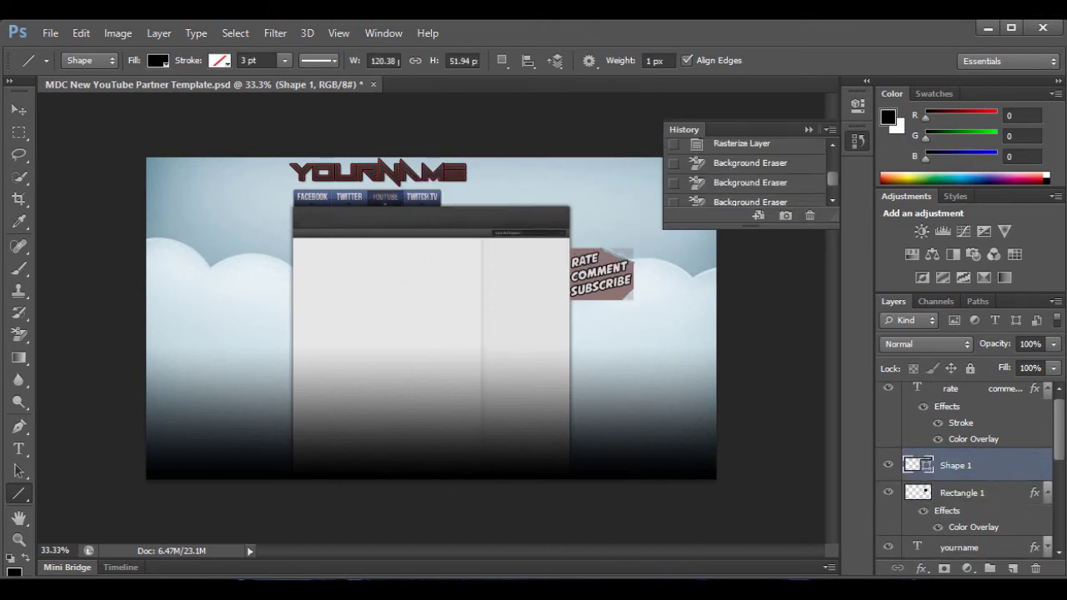
{"action": "left_click", "coordinate": [750, 162]}
{"action": "left_click", "coordinate": [809, 215]}
{"action": "key", "text": "Return"}
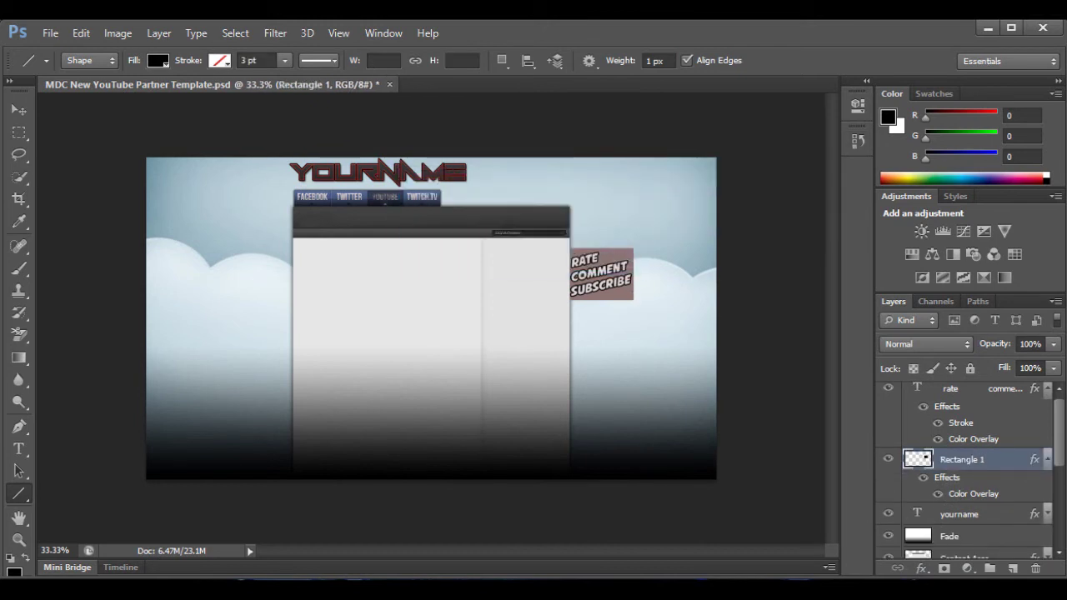
- Replace the rectangle's color overlay with a gradient overlay whose starting stop is 926c6c
{"action": "double_click", "coordinate": [991, 459]}
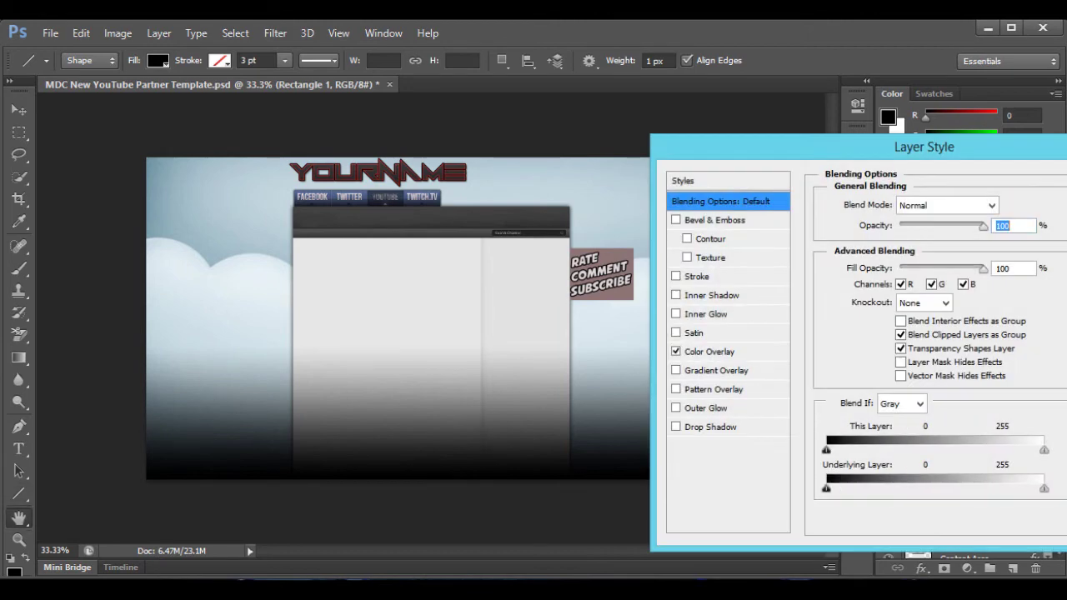
{"action": "left_click", "coordinate": [676, 371]}
{"action": "left_click", "coordinate": [716, 370]}
{"action": "left_click", "coordinate": [929, 244]}
{"action": "double_click", "coordinate": [618, 407]}
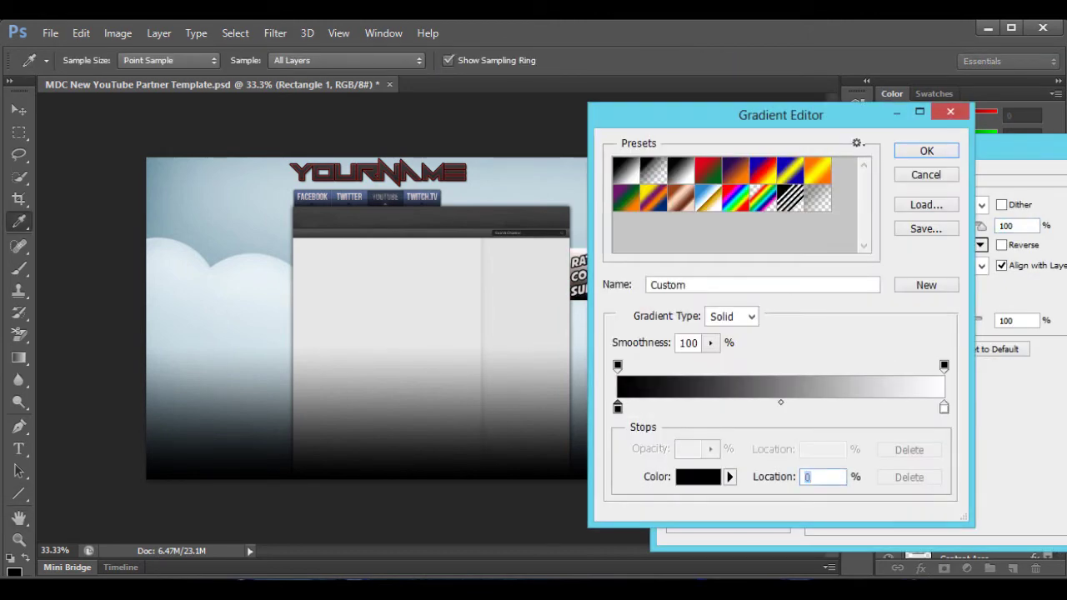
{"action": "left_click", "coordinate": [678, 279]}
{"action": "left_click", "coordinate": [731, 276]}
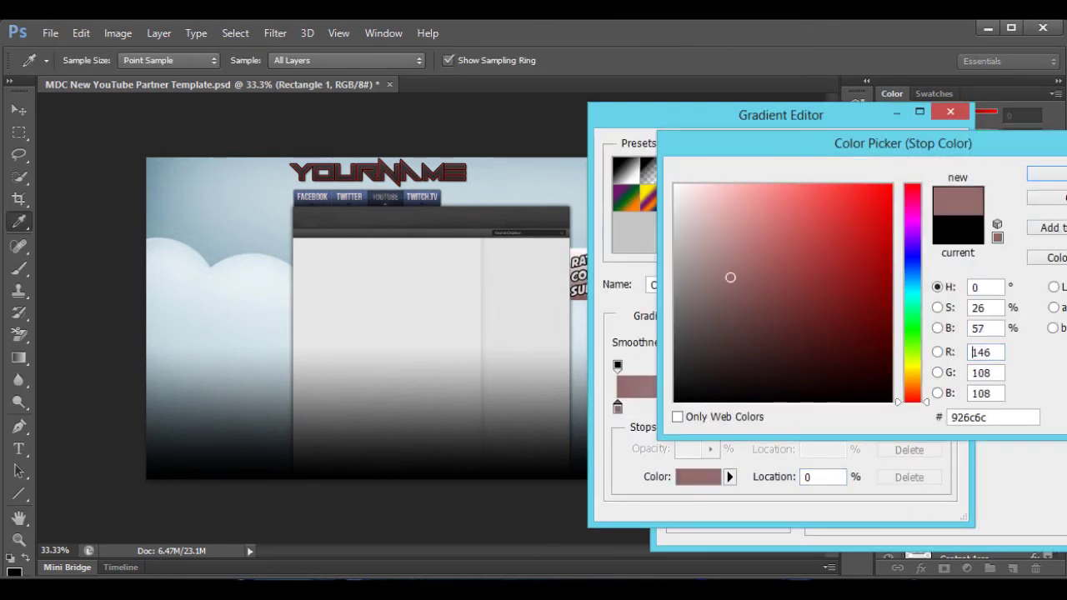
{"action": "key", "text": "Return"}
- Set the gradient's end stop to the light pink e6c7c7
{"action": "left_click_drag", "start_coordinate": [780, 115], "coordinate": [877, 116]}
{"action": "double_click", "coordinate": [1038, 407]}
{"action": "left_click_drag", "start_coordinate": [676, 219], "coordinate": [703, 205]}
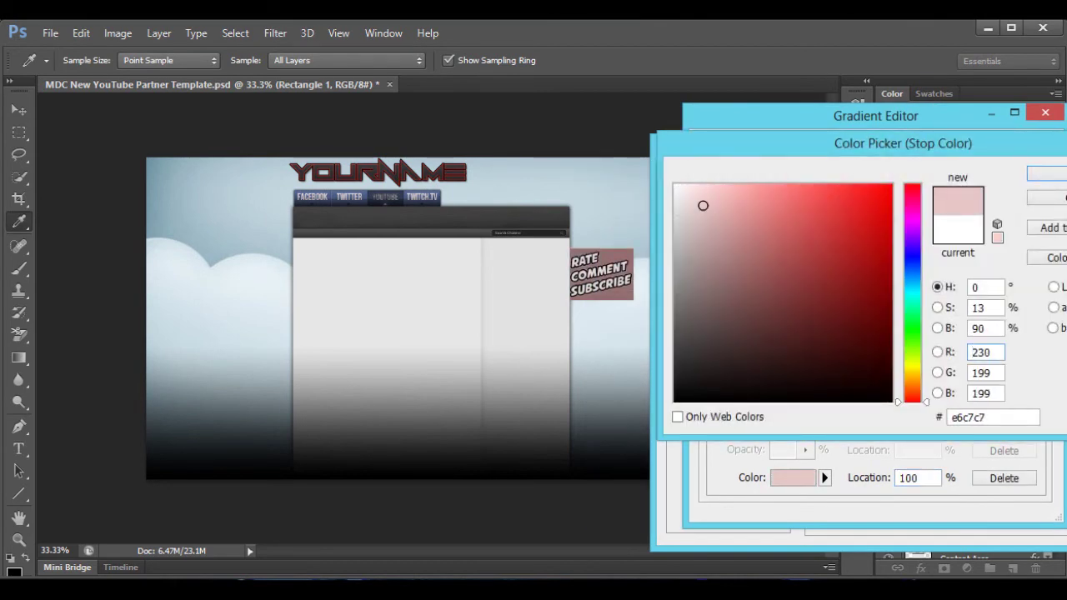
{"action": "key", "text": "Return"}
- Fine-tune the gradient's end color, add two intermediate stops, recolor the one at 26% lighter pink, and apply the overlay
{"action": "left_click_drag", "start_coordinate": [974, 408], "coordinate": [996, 407]}
{"action": "double_click", "coordinate": [1038, 407]}
{"action": "left_click_drag", "start_coordinate": [714, 214], "coordinate": [705, 210]}
{"action": "key", "text": "Return"}
{"action": "left_click_drag", "start_coordinate": [996, 407], "coordinate": [922, 407]}
{"action": "left_click", "coordinate": [795, 407]}
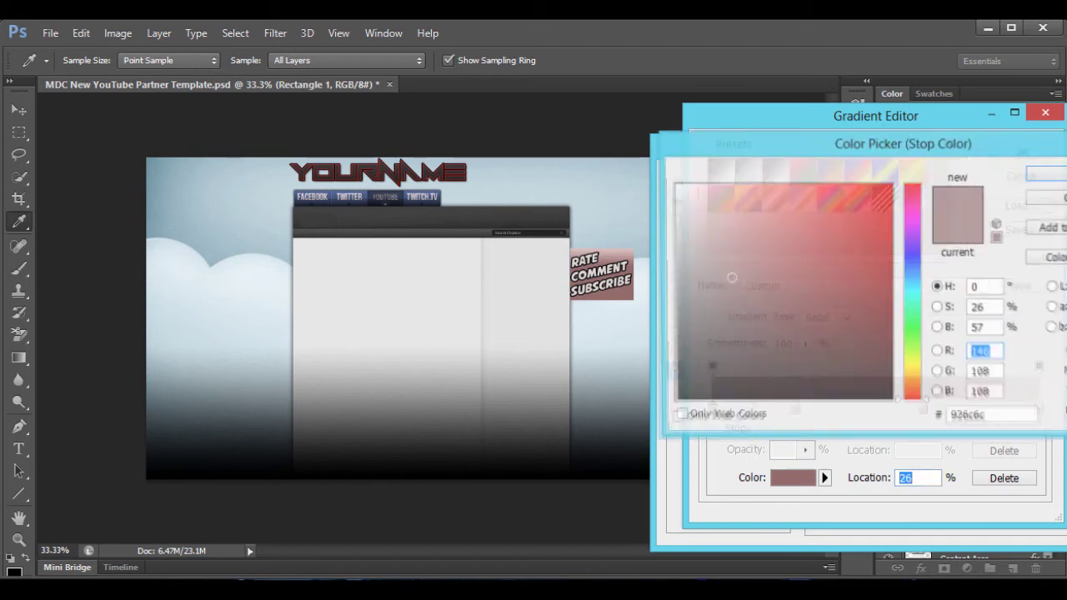
{"action": "double_click", "coordinate": [795, 408]}
{"action": "left_click", "coordinate": [722, 225]}
{"action": "key", "text": "Return"}
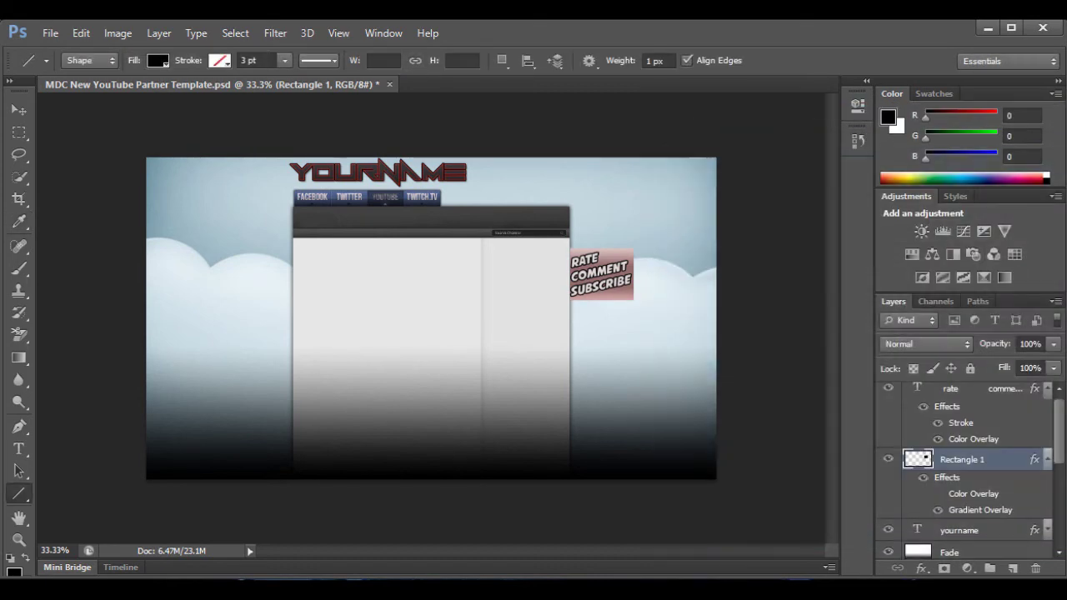
- Open the blocky character image 5l2fs3.png from the Pictures folder and resize it to 500 px wide
{"action": "key", "text": "alt+f"}
{"action": "key", "text": "o"}
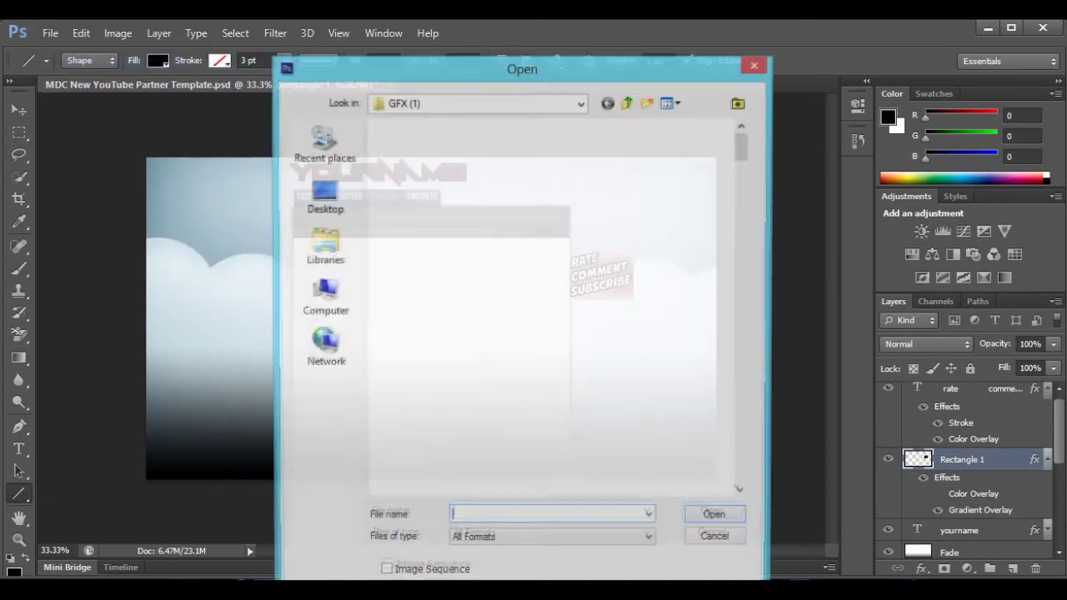
{"action": "double_click", "coordinate": [686, 162]}
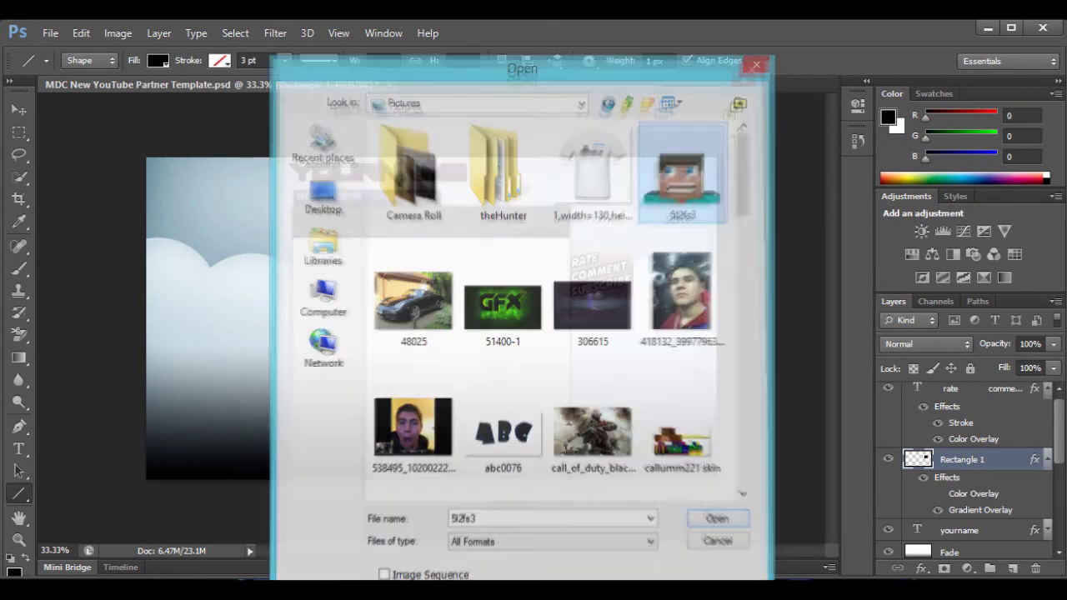
{"action": "key", "text": "alt+i"}
{"action": "type", "text": "i"}
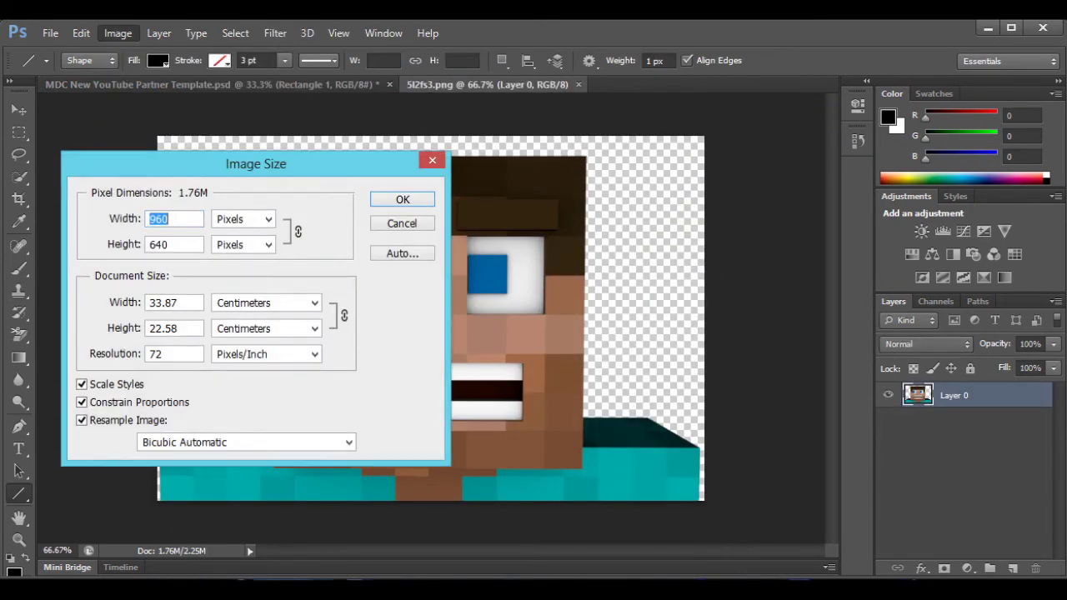
{"action": "type", "text": "500"}
{"action": "key", "text": "Return"}
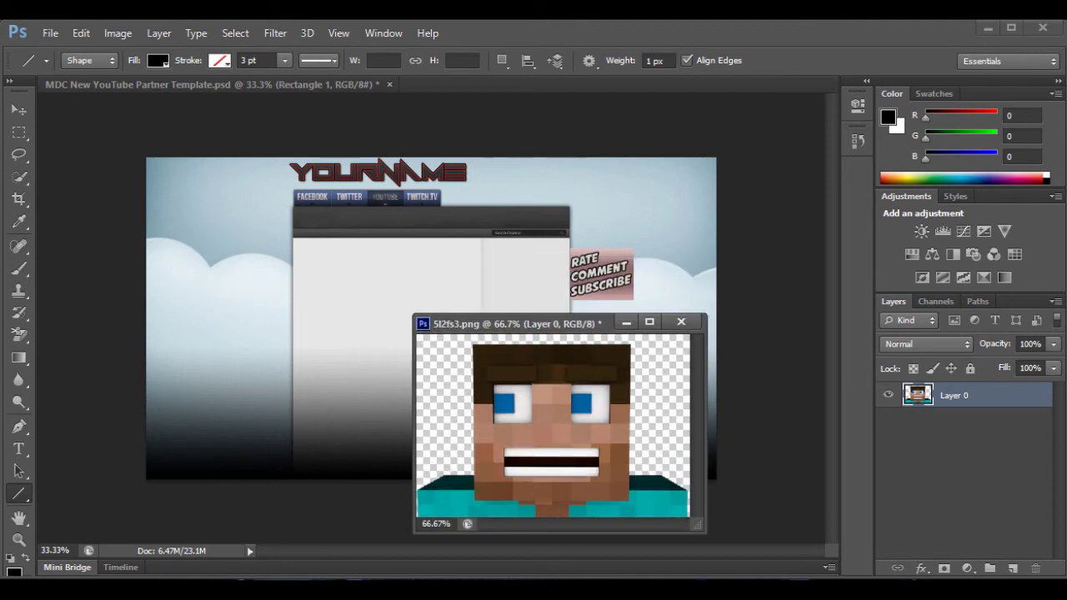
- Undo the paste in the template and shrink the character image to 340 px, and further to 240 px wide
{"action": "key", "text": "ctrl+z"}
{"action": "key", "text": "ctrl+Tab"}
{"action": "key", "text": "alt+i"}
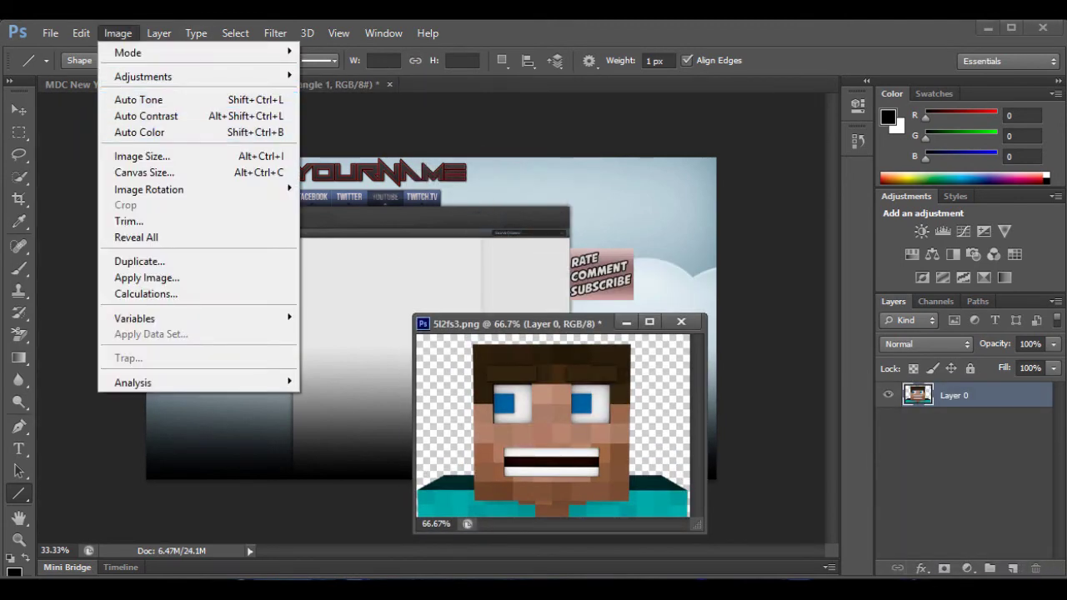
{"action": "type", "text": "i340"}
{"action": "key", "text": "Return"}
{"action": "key", "text": "alt+i"}
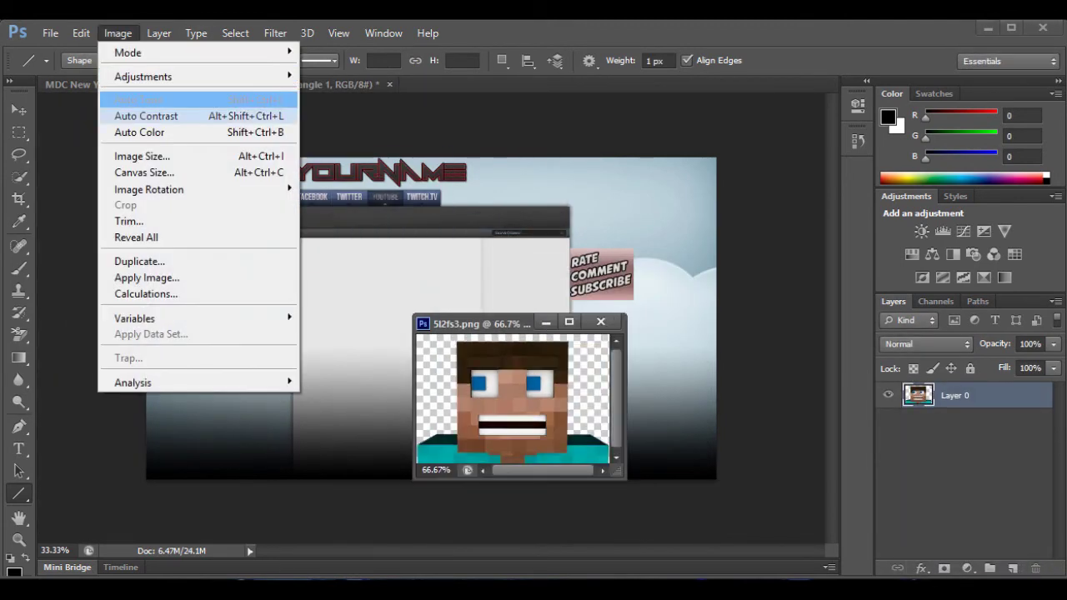
{"action": "type", "text": "i240"}
{"action": "key", "text": "Return"}
- Copy the whole character image into the template above the content window, behind the Content Area layer, and minimize the source image
{"action": "key", "text": "ctrl+a"}
{"action": "key", "text": "ctrl+c"}
{"action": "key", "text": "ctrl+Tab"}
{"action": "key", "text": "ctrl+v"}
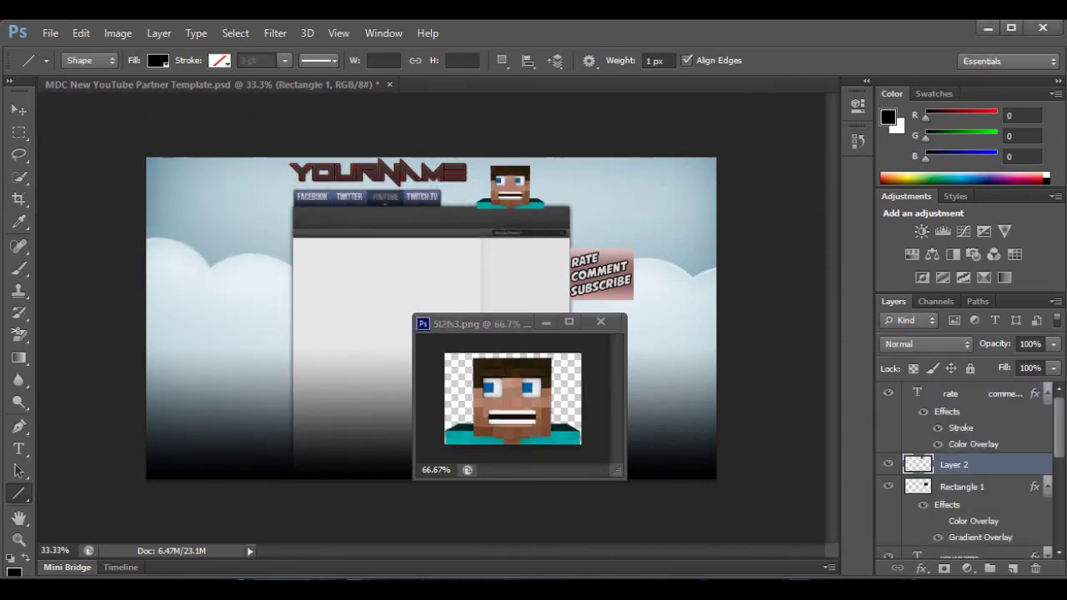
{"action": "key", "text": "ctrl+bracketleft"}
{"action": "key", "text": "ctrl+bracketleft"}
{"action": "key", "text": "ctrl+bracketleft"}
{"action": "key", "text": "ctrl+bracketleft"}
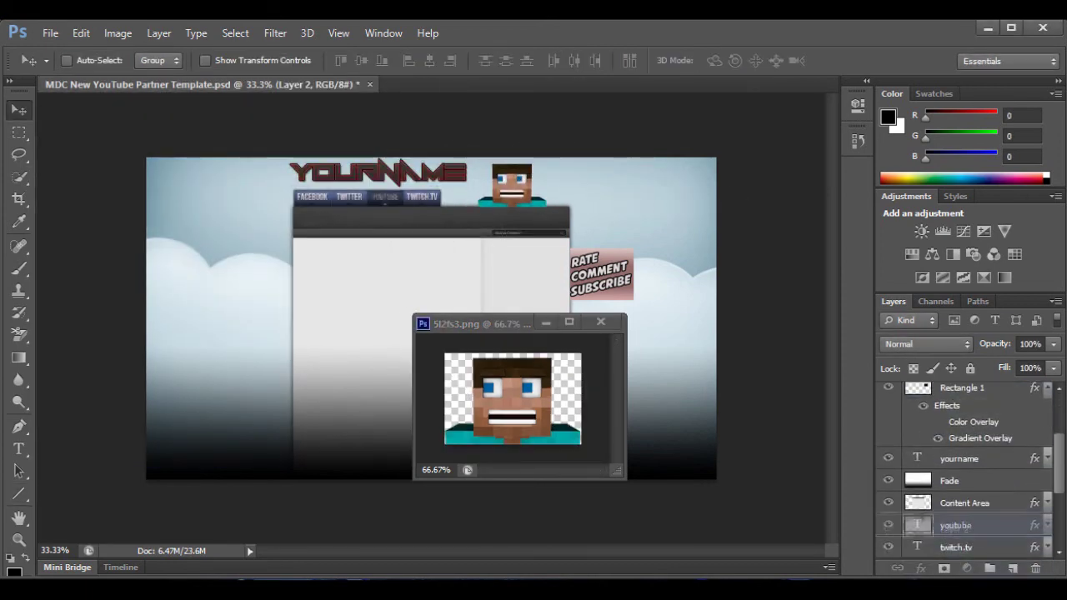
{"action": "left_click", "coordinate": [546, 322]}
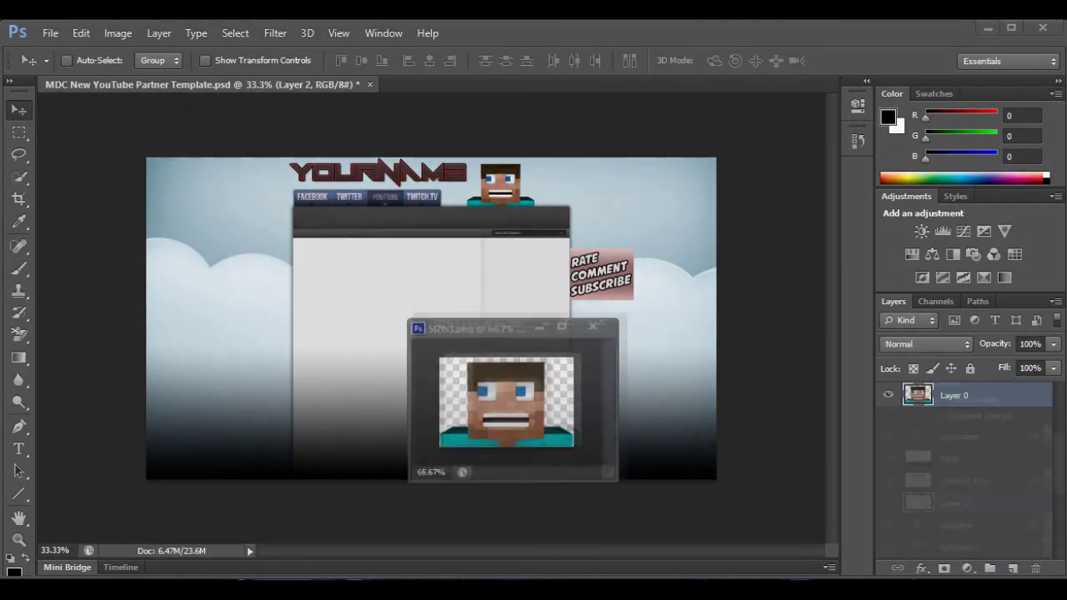